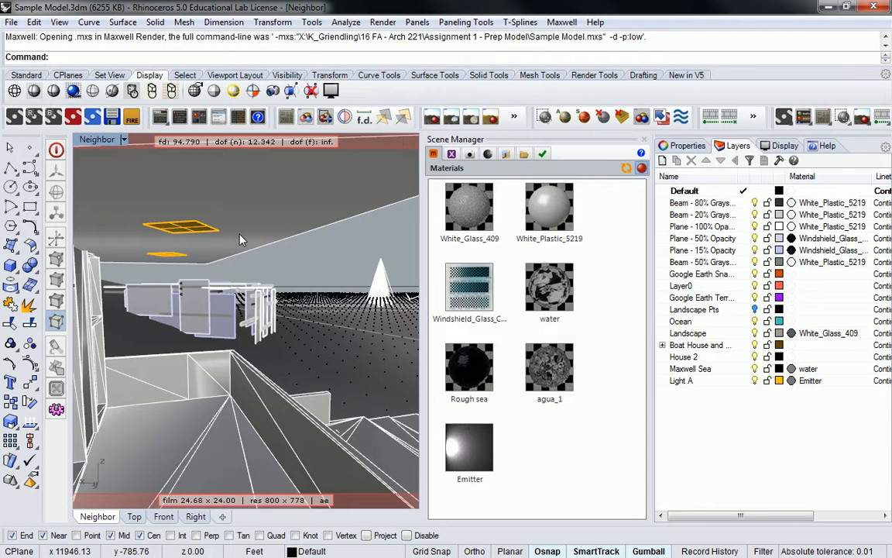
# Restore the saved Interior A view in the Neighbor viewport.
pyautogui.click(97, 140)
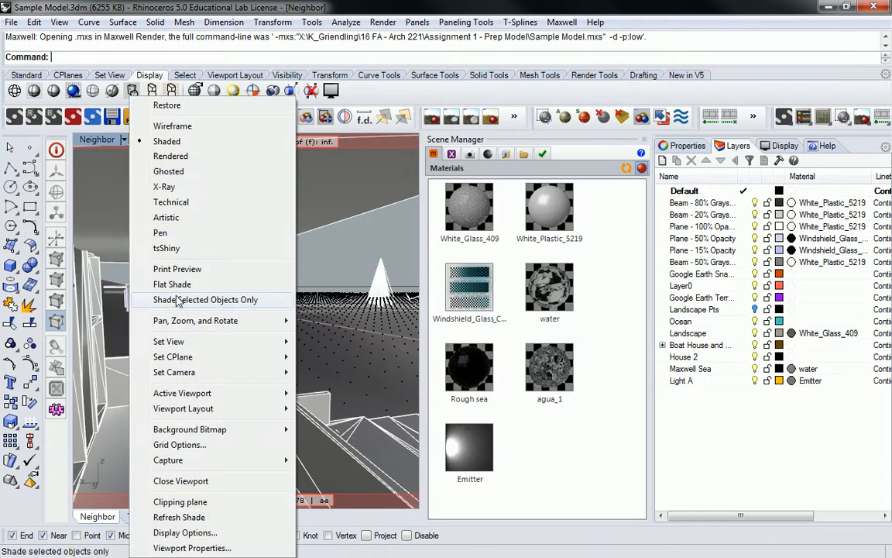
pyautogui.moveTo(244, 349)
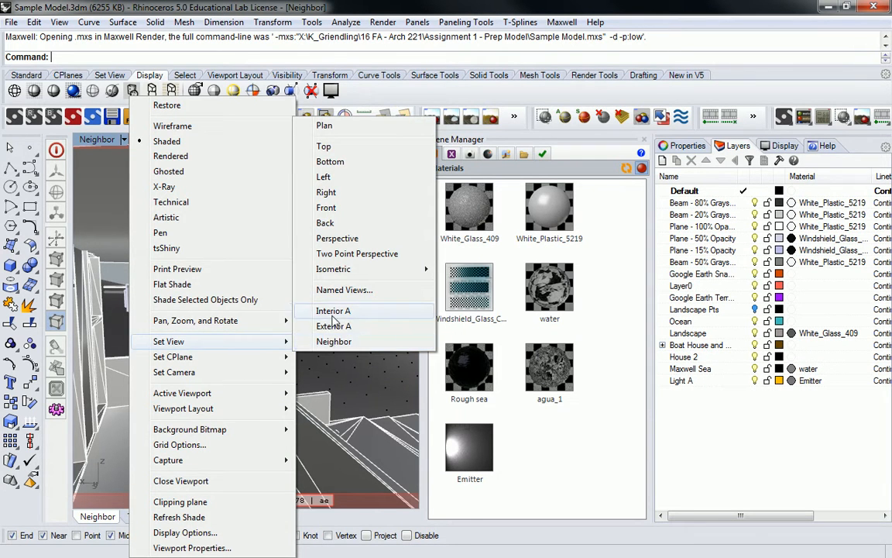
pyautogui.click(317, 309)
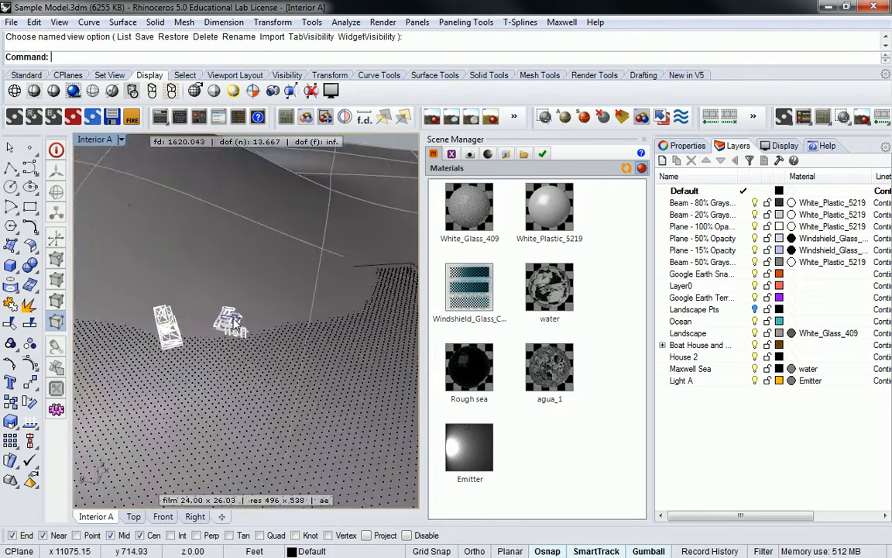
# Zoom to a roof plane extrusion of the house and frame an interior view beneath the ceiling planes.
pyautogui.click(252, 338)
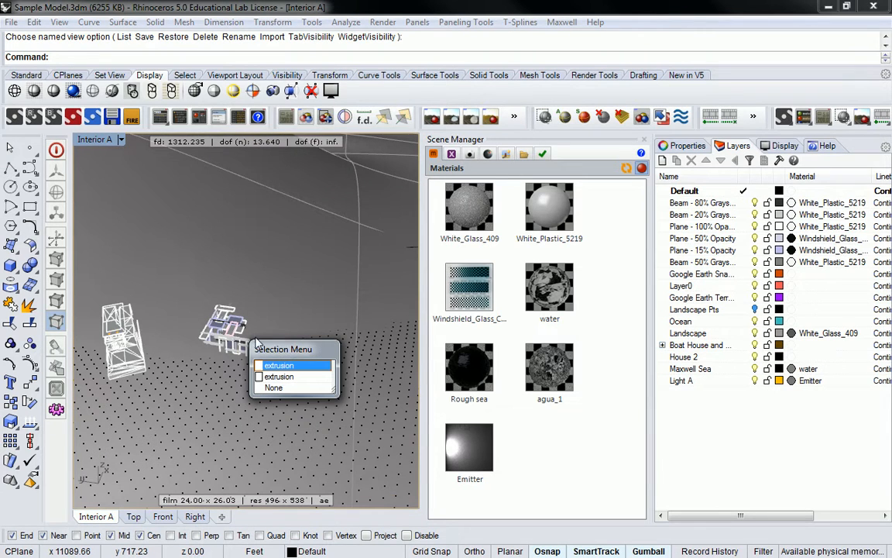
pyautogui.click(277, 365)
pyautogui.write('zs')
pyautogui.press('Return')
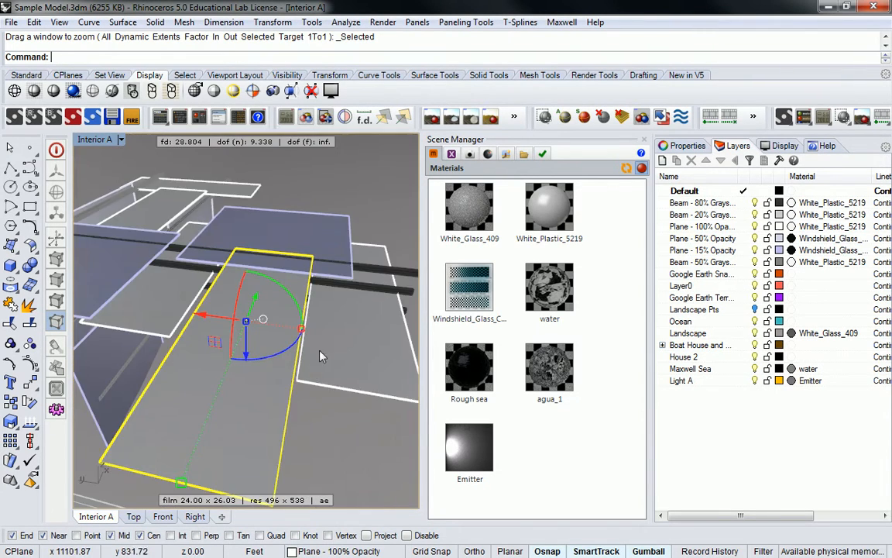
pyautogui.moveTo(198, 332); pyautogui.dragTo(571, 307, button='right')
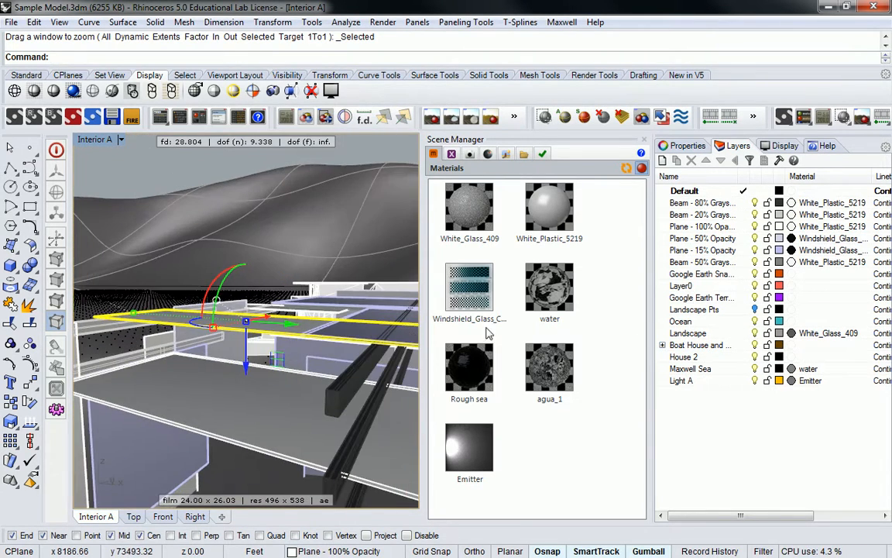
pyautogui.moveTo(226, 235)
pyautogui.mouseDown(button='right')
pyautogui.moveTo(240, 255)
pyautogui.moveTo(226, 267)
pyautogui.moveTo(251, 349)
pyautogui.moveTo(282, 298)
pyautogui.moveTo(299, 303)
pyautogui.moveTo(240, 287)
pyautogui.moveTo(247, 306)
pyautogui.moveTo(246, 280)
pyautogui.moveTo(239, 310)
pyautogui.moveTo(245, 299)
pyautogui.moveTo(215, 311)
pyautogui.moveTo(258, 309)
pyautogui.moveTo(225, 298)
pyautogui.moveTo(246, 302)
pyautogui.mouseUp(button='right')
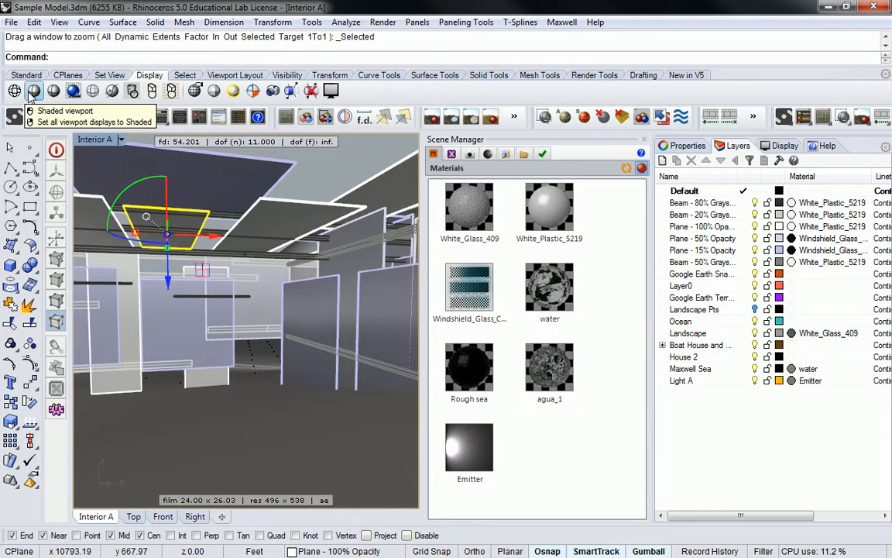
pyautogui.press('Escape')
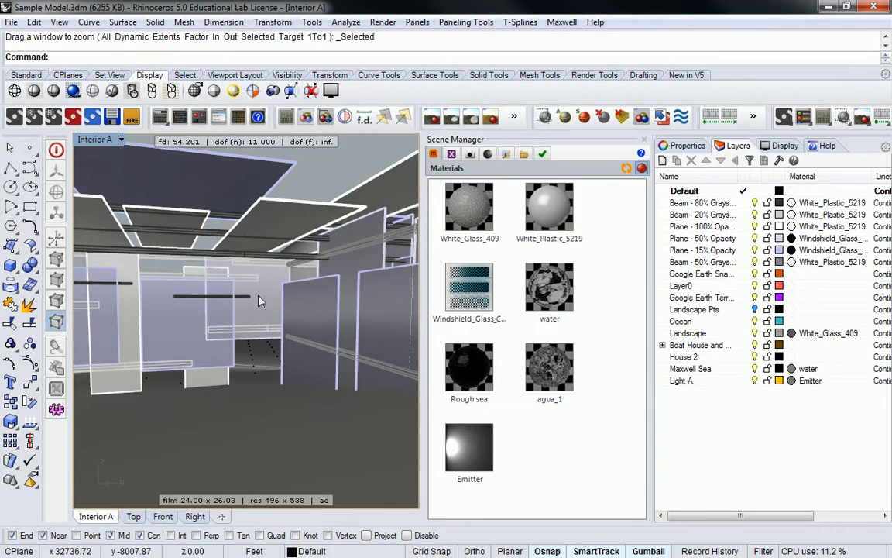
pyautogui.scroll(2, 258, 322)
pyautogui.keyDown('shift'); pyautogui.moveTo(257, 321); pyautogui.dragTo(304, 318, button='right'); pyautogui.keyUp('shift')
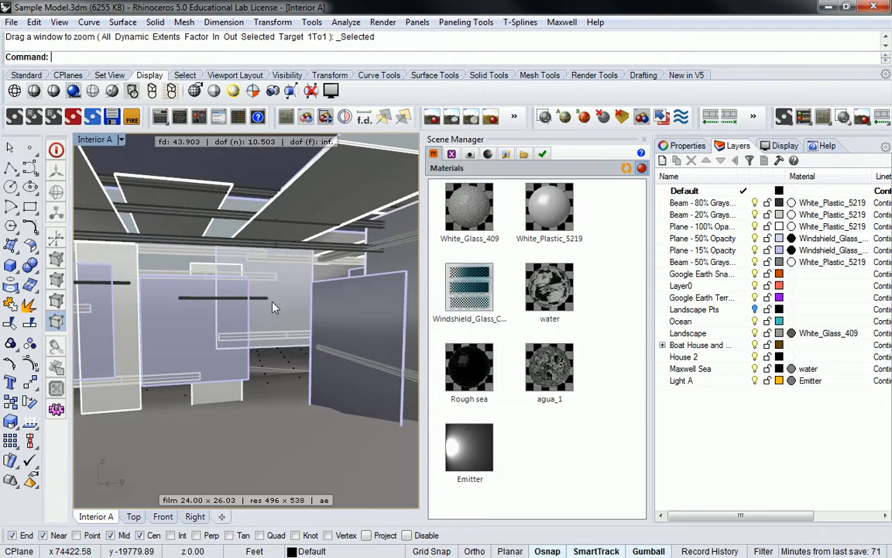
# Switch the Interior A viewport to Rendered display mode and leave nothing selected.
pyautogui.click(72, 92)
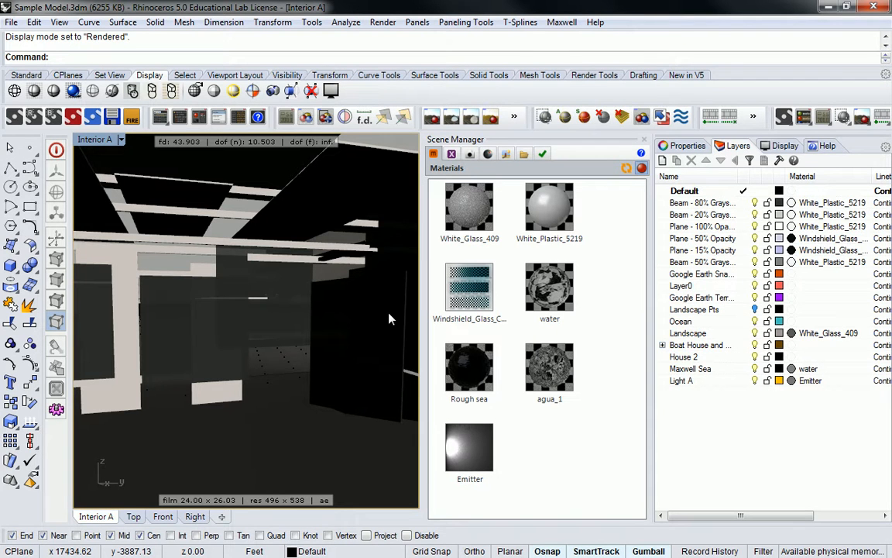
pyautogui.click(164, 256)
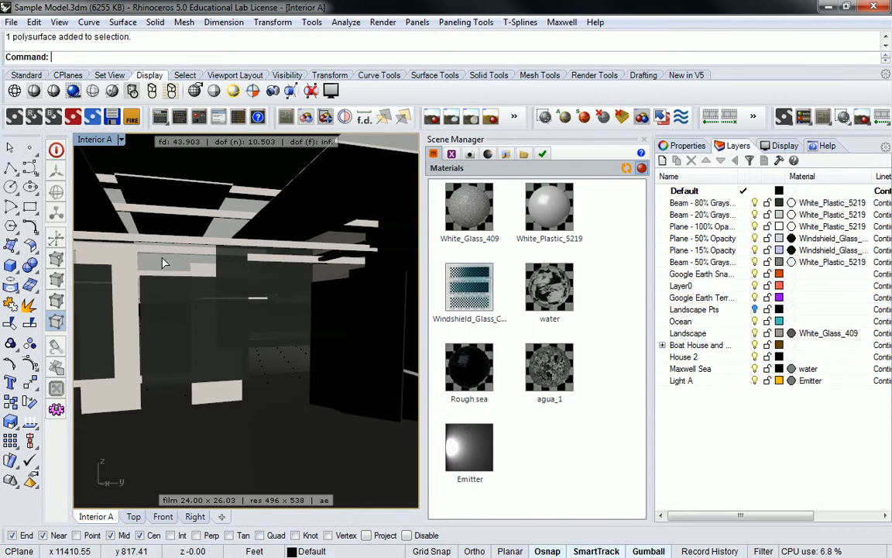
pyautogui.press('Escape')
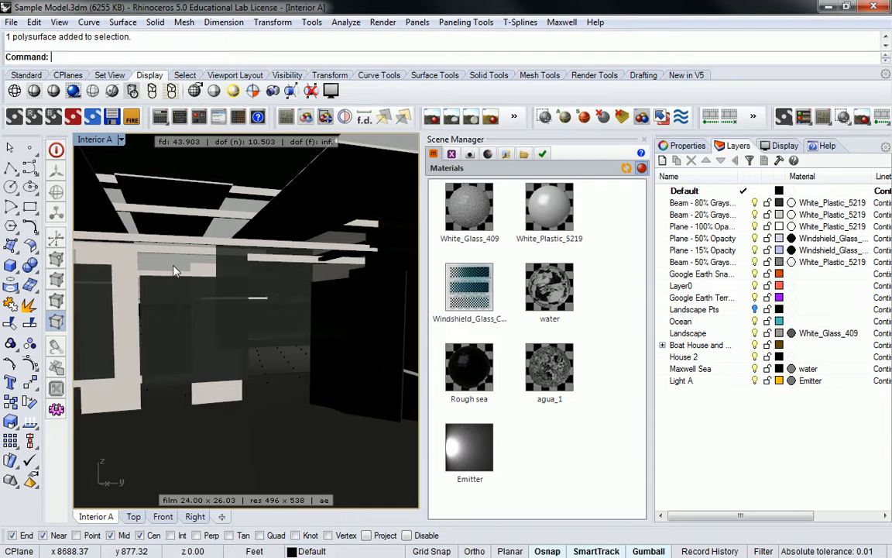
# Render the Interior A scene in Maxwell, overwriting the existing Sample Model output files, and return to Rhino.
pyautogui.click(14, 116)
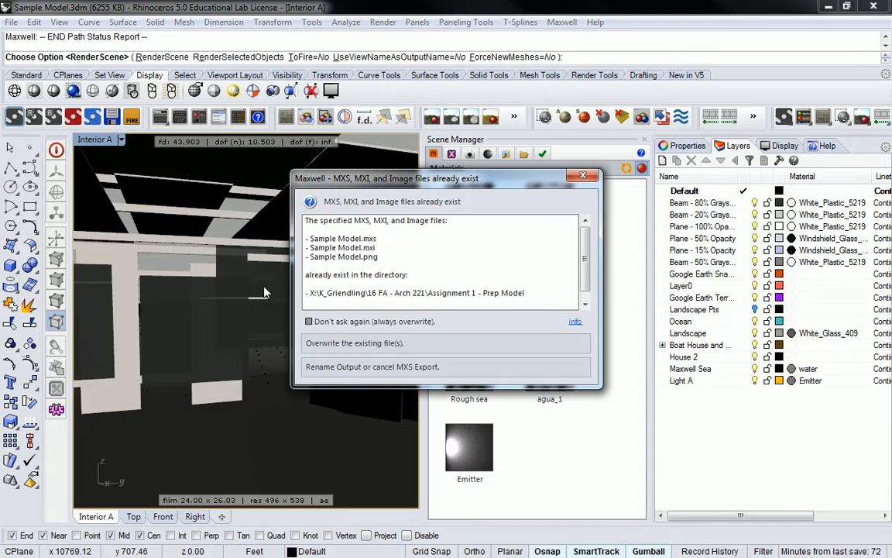
pyautogui.click(317, 343)
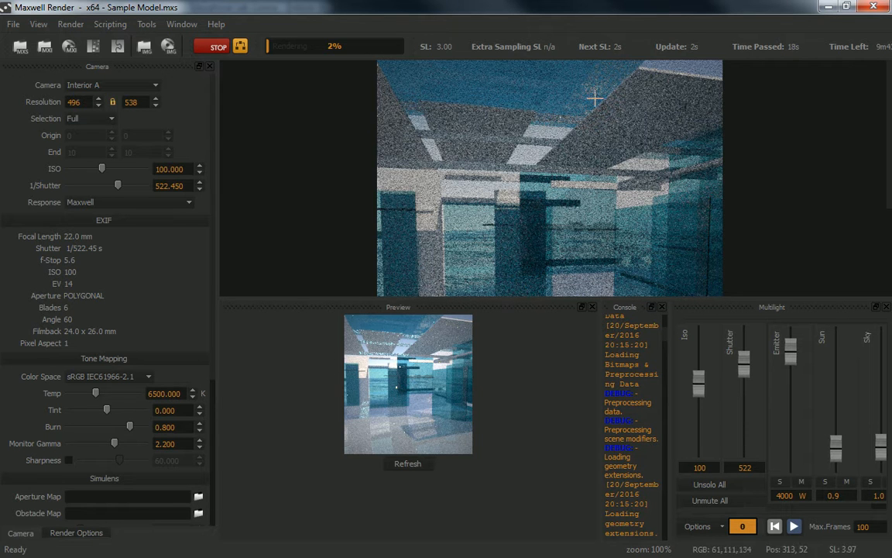
pyautogui.click(828, 8)
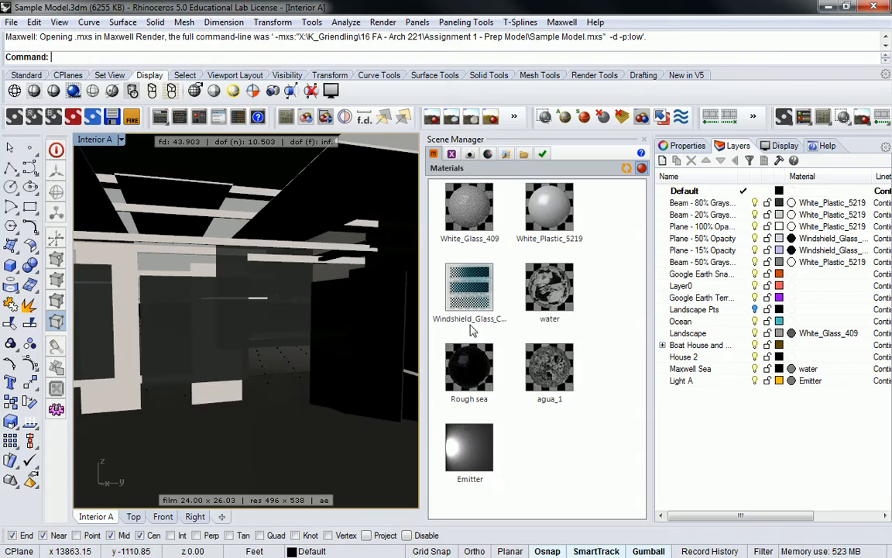
# Examine the material assignments of the Landscape and Plane - 100% Opacity layers without changing them.
pyautogui.click(714, 149)
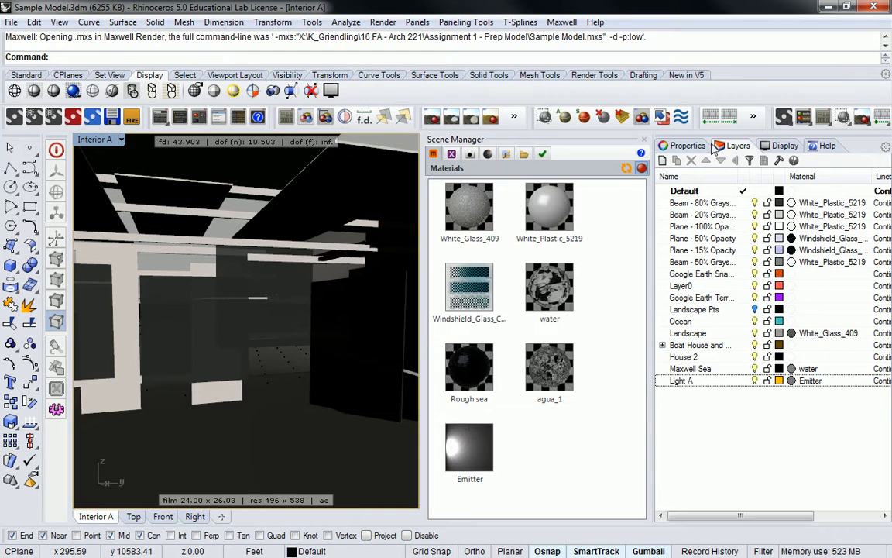
pyautogui.click(716, 322)
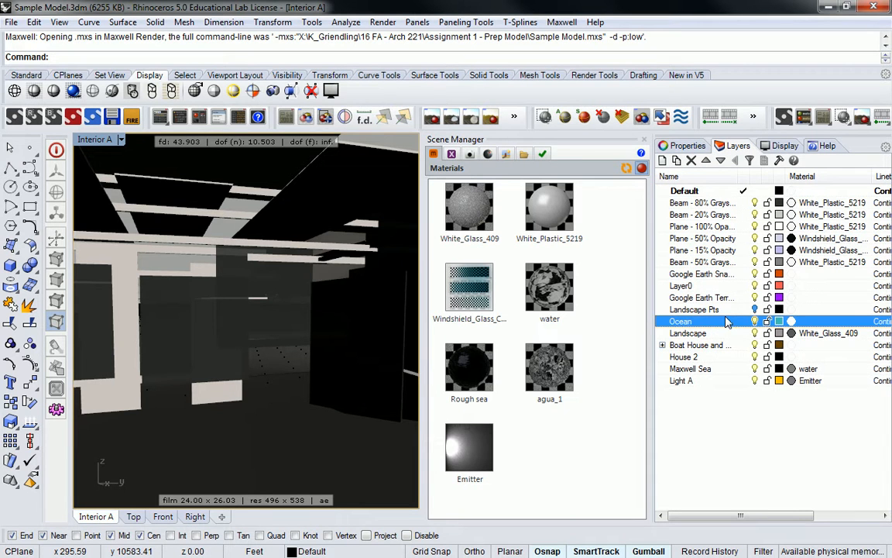
pyautogui.click(811, 334)
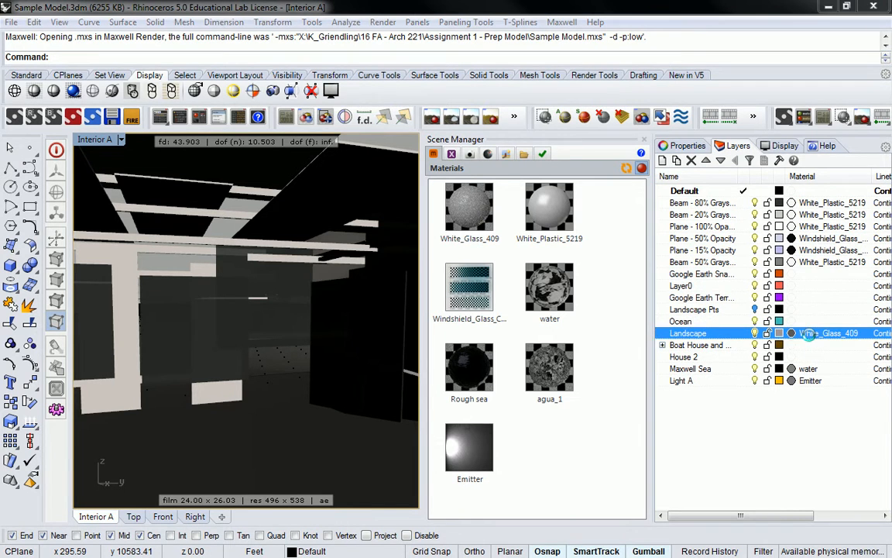
pyautogui.click(620, 131)
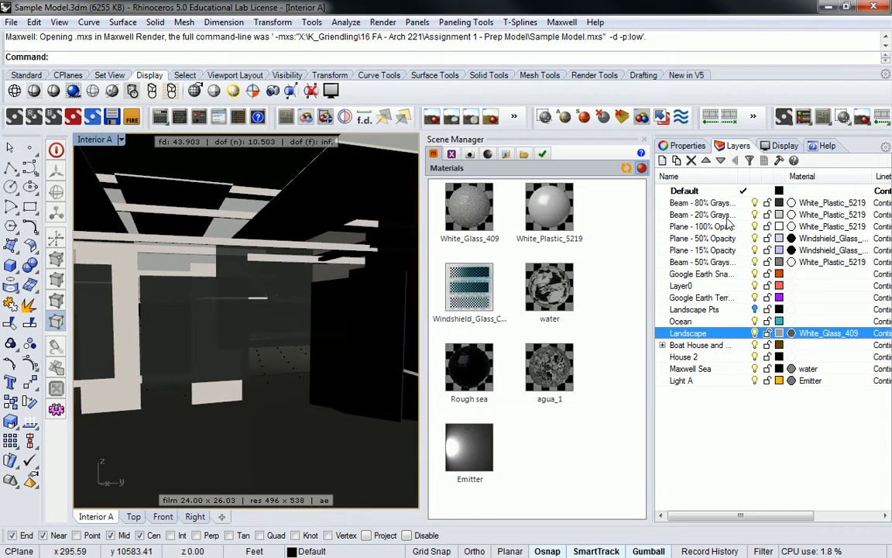
pyautogui.click(821, 226)
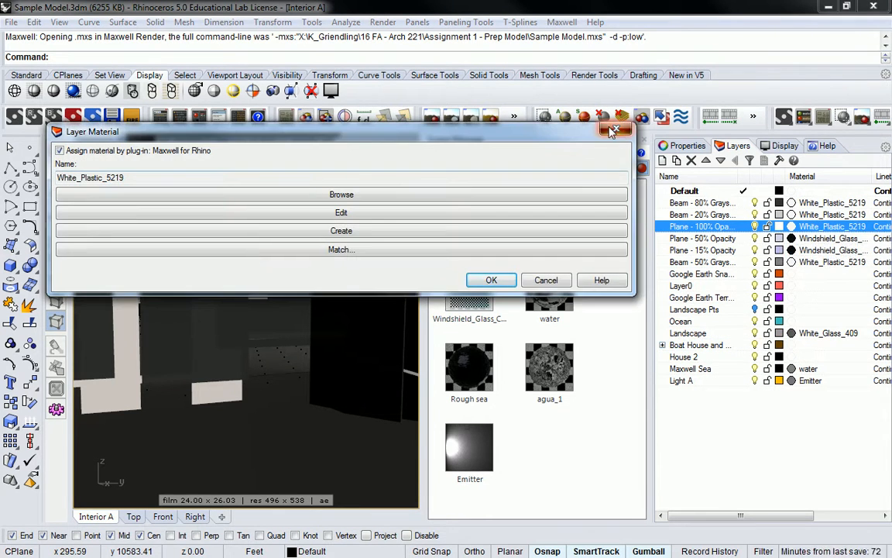
pyautogui.click(618, 130)
# Assign the White_Plastic_5219 material to the Plane - 50% Opacity layer.
pyautogui.click(547, 211)
pyautogui.moveTo(547, 214); pyautogui.dragTo(815, 240)
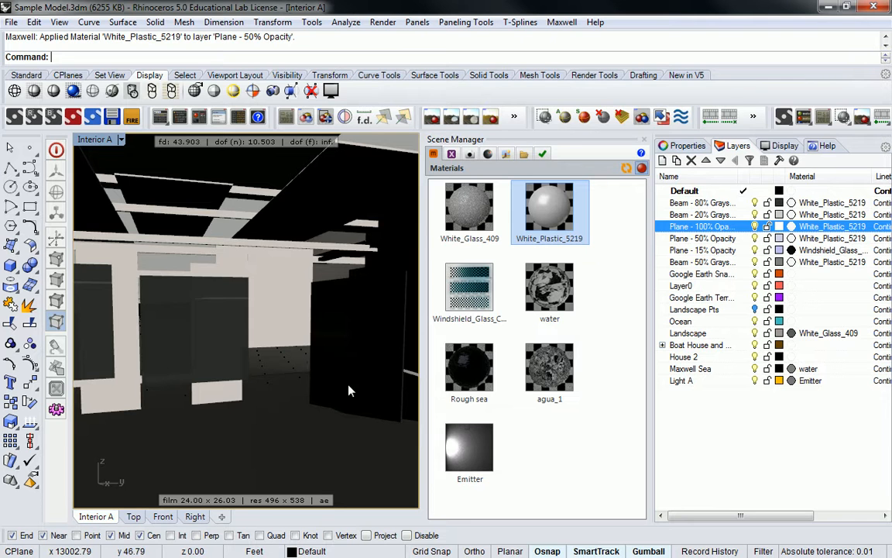
pyautogui.click(568, 444)
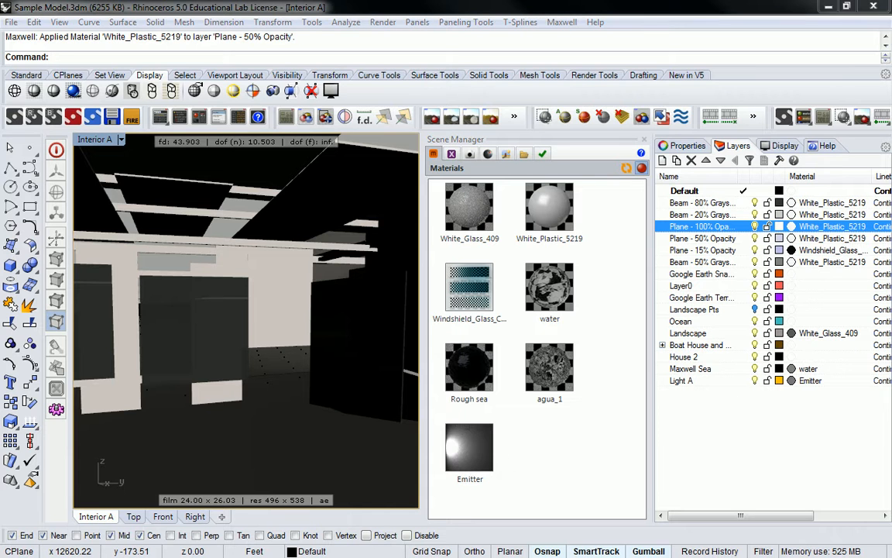
# Switch the viewport to Shaded display mode and show the house's wall and roof planes from outside.
pyautogui.moveTo(232, 291); pyautogui.dragTo(249, 289, button='right')
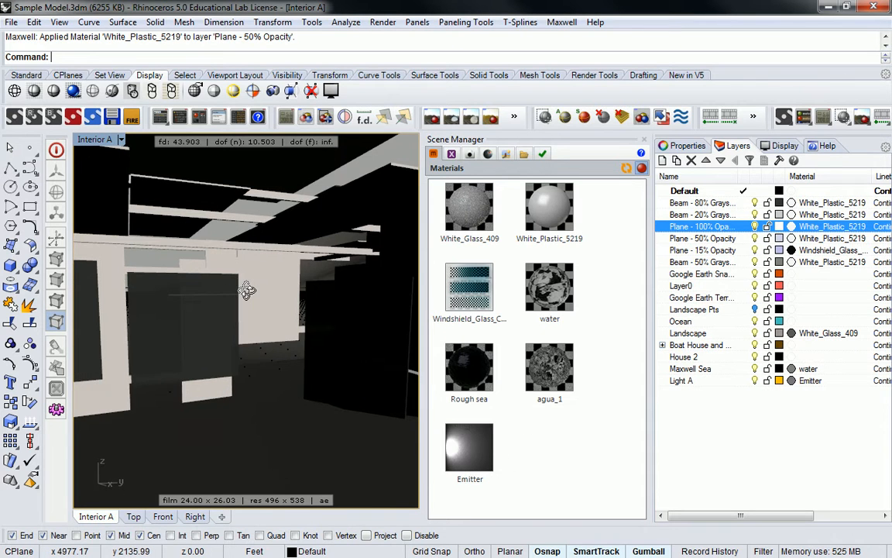
pyautogui.click(35, 91)
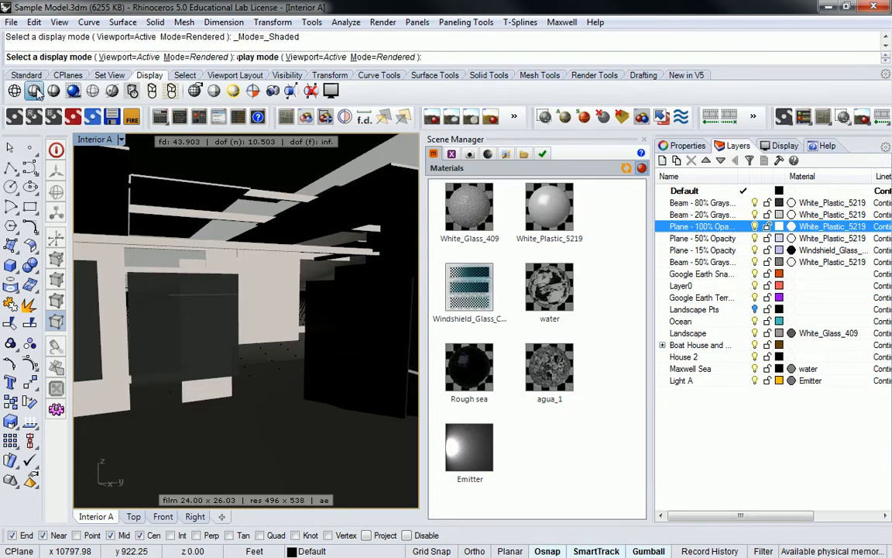
pyautogui.scroll(5, 240, 262)
pyautogui.moveTo(231, 272); pyautogui.dragTo(77, 248, button='right')
pyautogui.moveTo(144, 262); pyautogui.dragTo(282, 292, button='right')
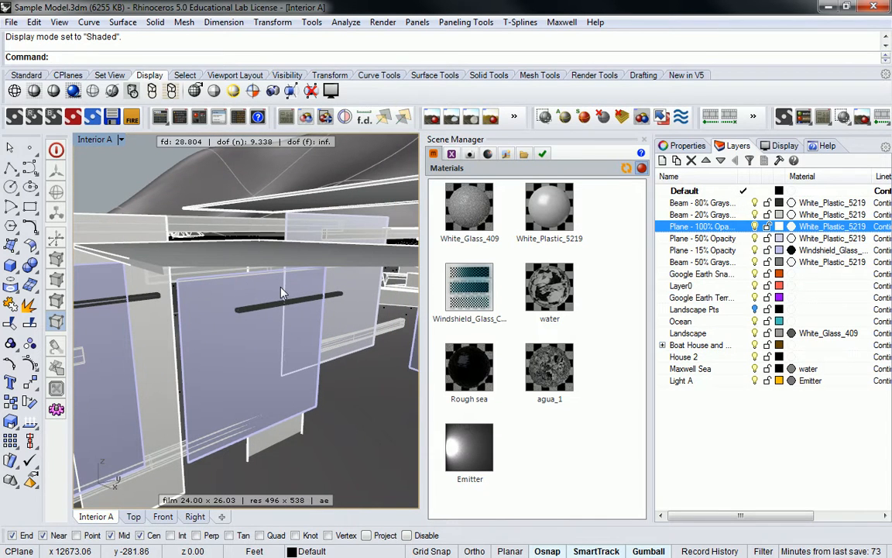
pyautogui.moveTo(282, 292); pyautogui.dragTo(281, 322, button='right')
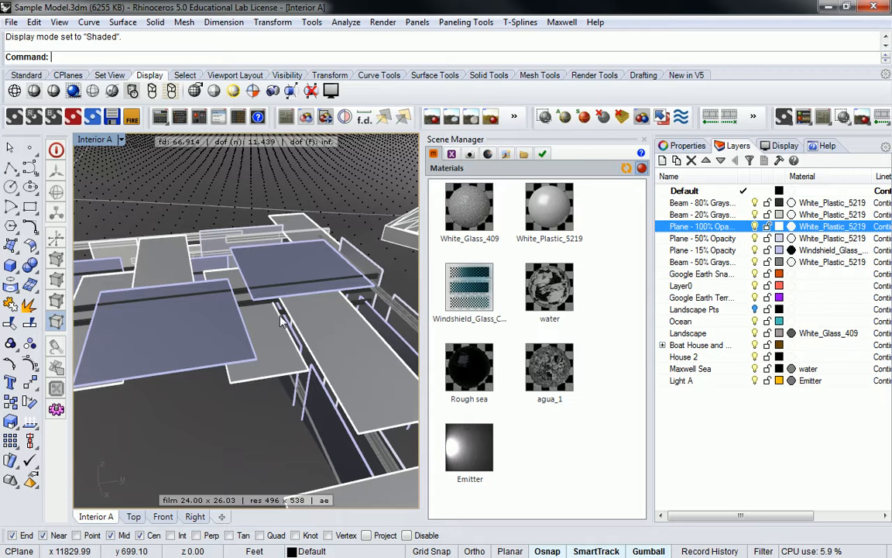
pyautogui.moveTo(194, 241); pyautogui.dragTo(310, 285, button='right')
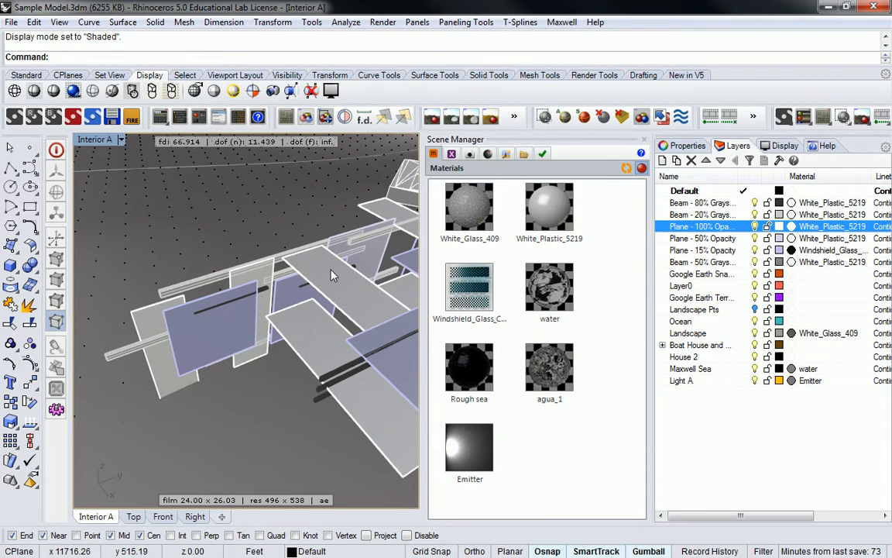
# Check which layers the bluish wall plane and the translucent plane behind it belong to, and clear the selection.
pyautogui.click(185, 310)
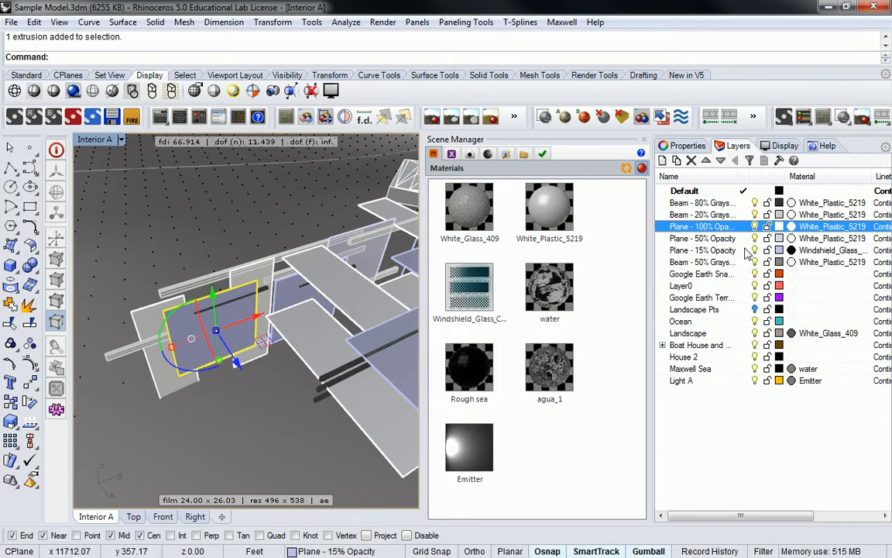
pyautogui.moveTo(232, 310); pyautogui.dragTo(320, 333, button='right')
pyautogui.scroll(3, 320, 333)
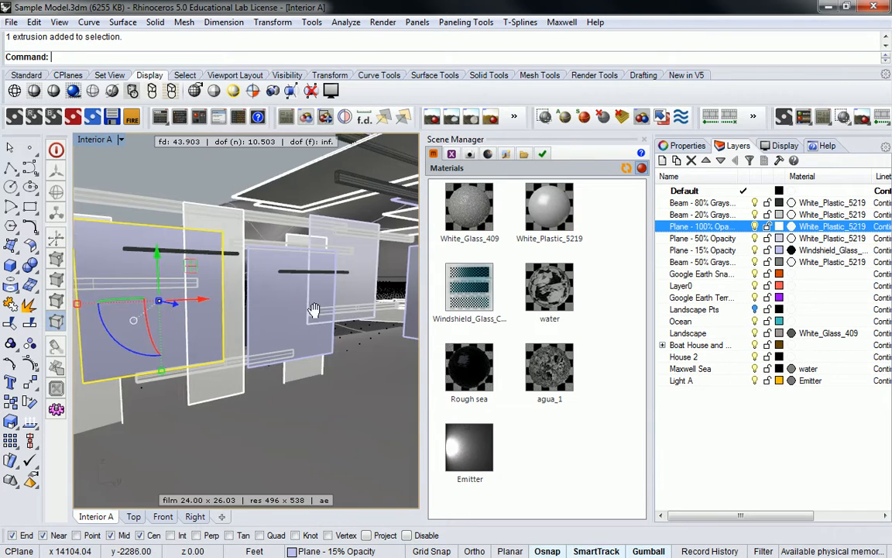
pyautogui.click(293, 303)
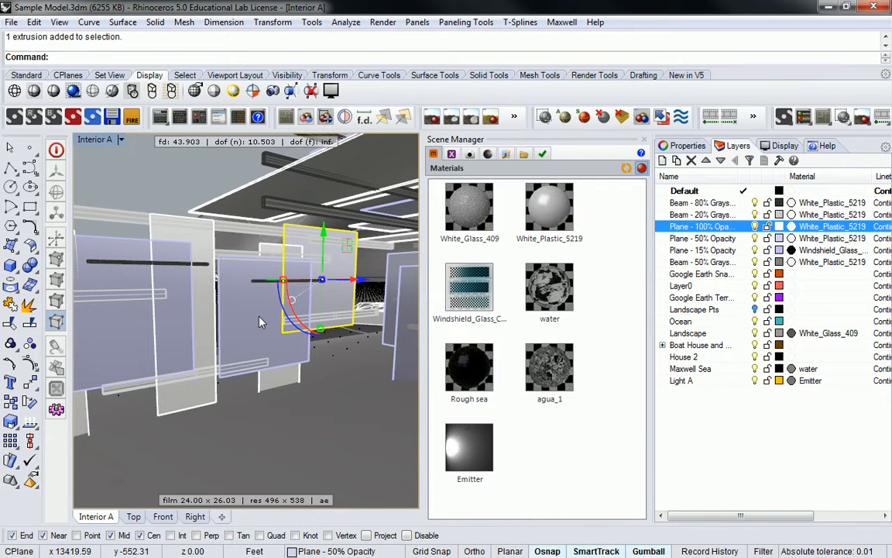
pyautogui.moveTo(258, 316); pyautogui.dragTo(299, 303, button='right')
pyautogui.scroll(-6, 225, 311)
pyautogui.moveTo(192, 284); pyautogui.dragTo(267, 293, button='right')
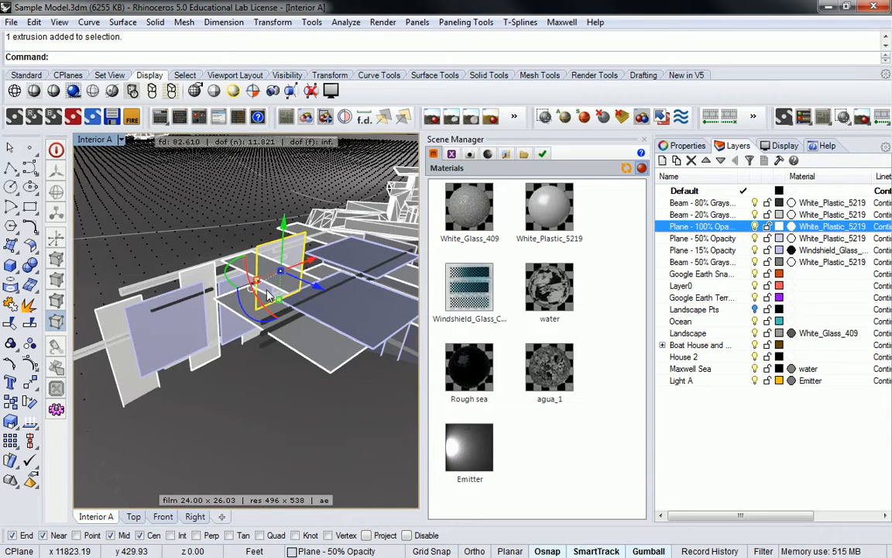
pyautogui.moveTo(267, 294); pyautogui.dragTo(247, 254, button='right')
pyautogui.press('Escape')
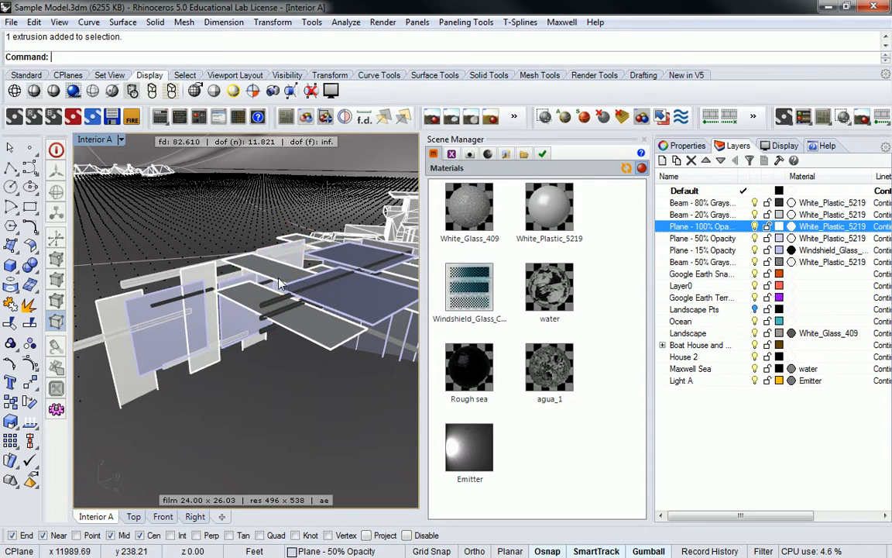
# Select the dark horizontal beam running through the large bluish wall plane to check its layer.
pyautogui.scroll(8, 281, 285)
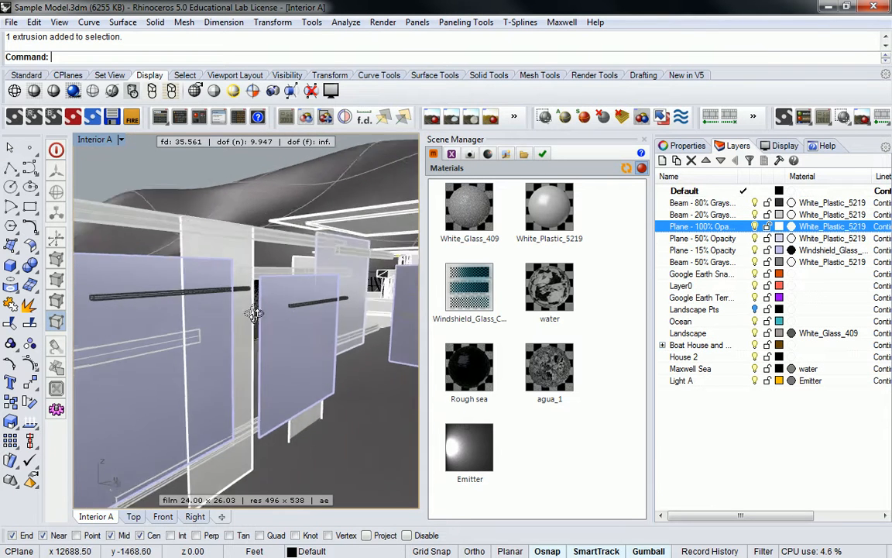
pyautogui.click(263, 302)
pyautogui.press('Escape')
pyautogui.moveTo(288, 327); pyautogui.dragTo(210, 275, button='right')
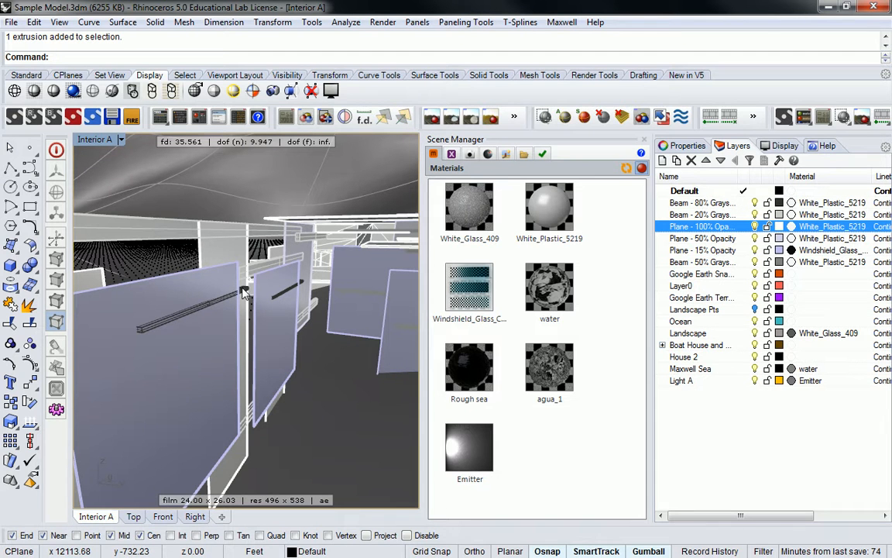
pyautogui.click(242, 294)
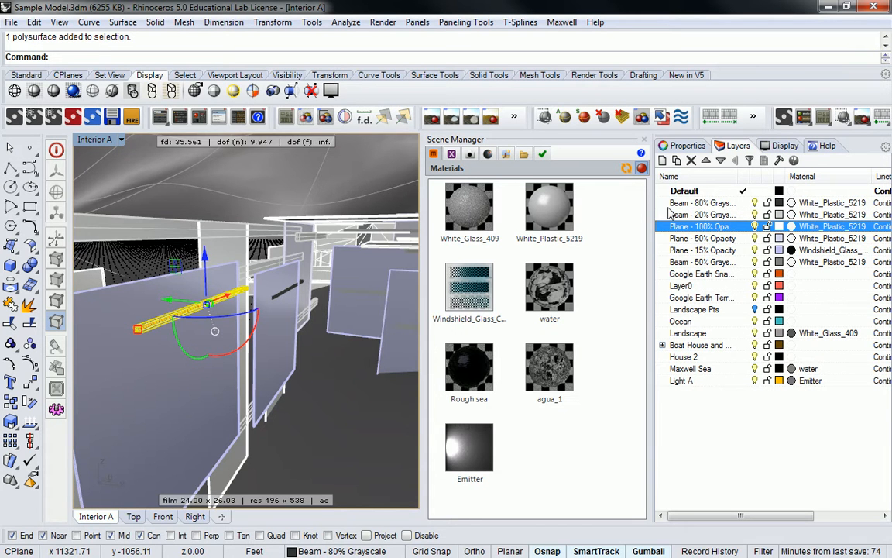
# Select only the underside face of the dark horizontal beam on the bluish wall plane and pull a copy of it down.
pyautogui.moveTo(302, 268); pyautogui.dragTo(258, 283, button='right')
pyautogui.moveTo(286, 266); pyautogui.dragTo(231, 271, button='right')
pyautogui.press('Escape')
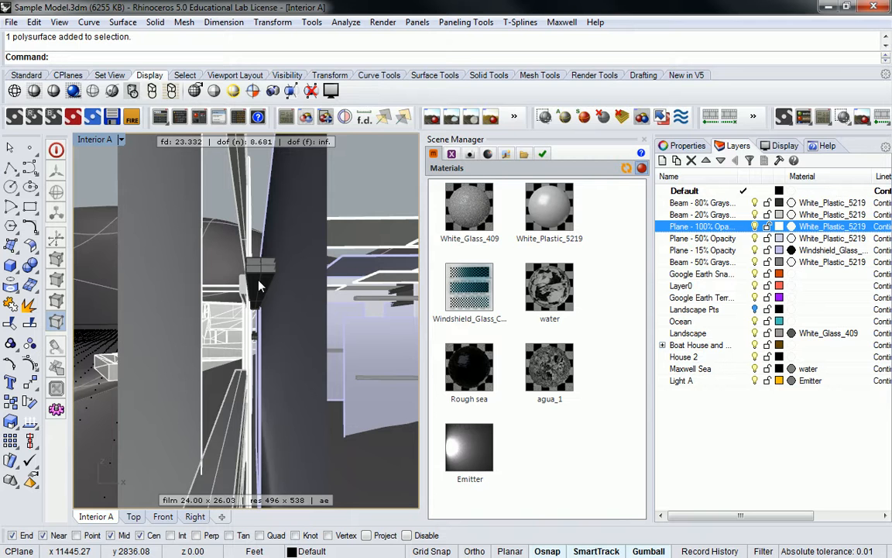
pyautogui.scroll(-2, 260, 286)
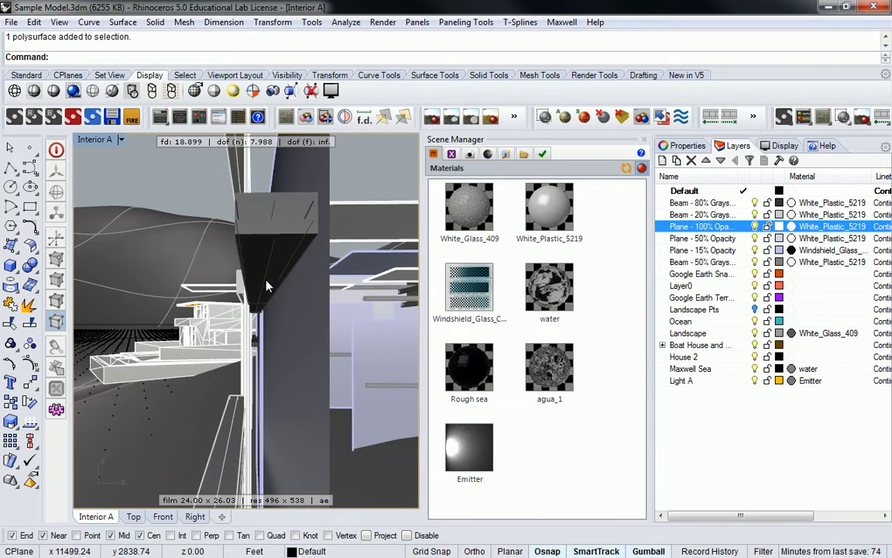
pyautogui.click(266, 285)
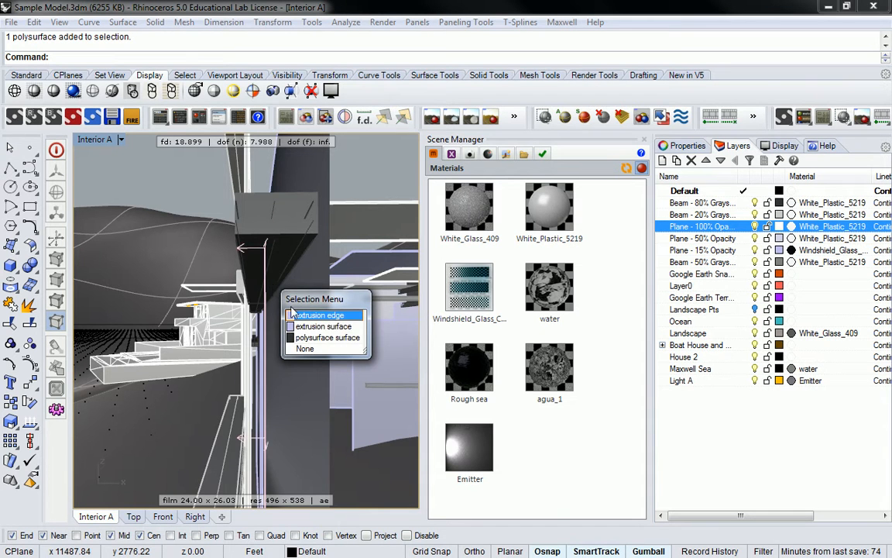
pyautogui.click(308, 339)
pyautogui.moveTo(248, 283); pyautogui.dragTo(293, 325, button='right')
pyautogui.scroll(2, 294, 319)
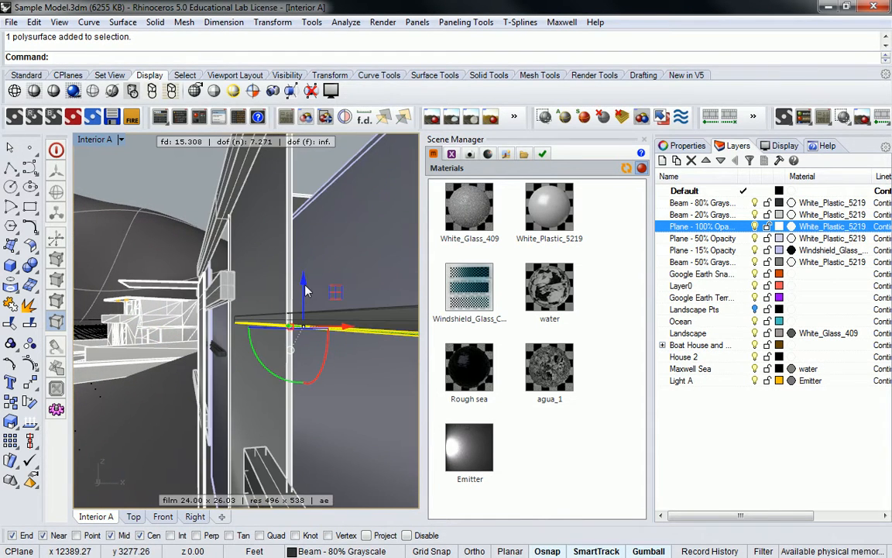
pyautogui.moveTo(303, 288); pyautogui.dragTo(303, 310)
pyautogui.moveTo(357, 350); pyautogui.dragTo(331, 343, button='right')
pyautogui.press('Escape')
# Select the loose surface copied from the beam's underside and shift it slightly upward, closer to the beam.
pyautogui.click(294, 312)
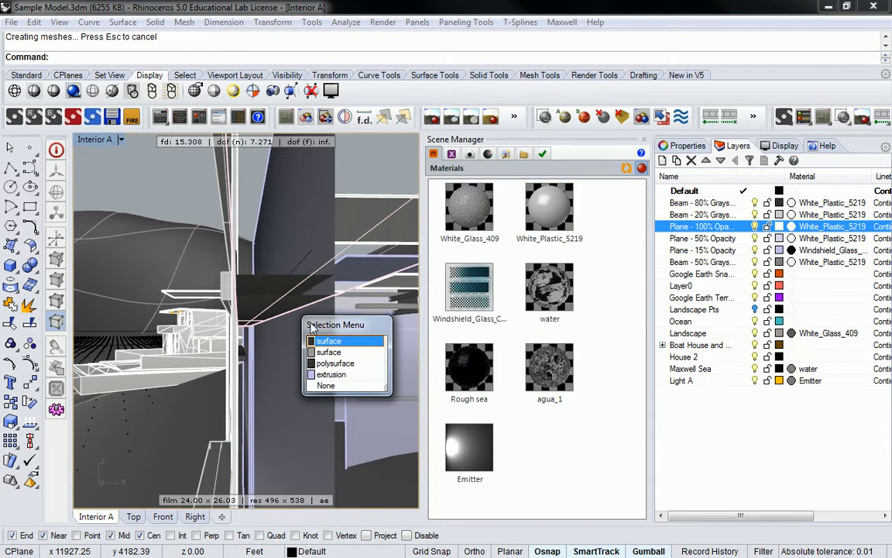
pyautogui.click(327, 341)
pyautogui.moveTo(327, 341); pyautogui.dragTo(295, 288, button='right')
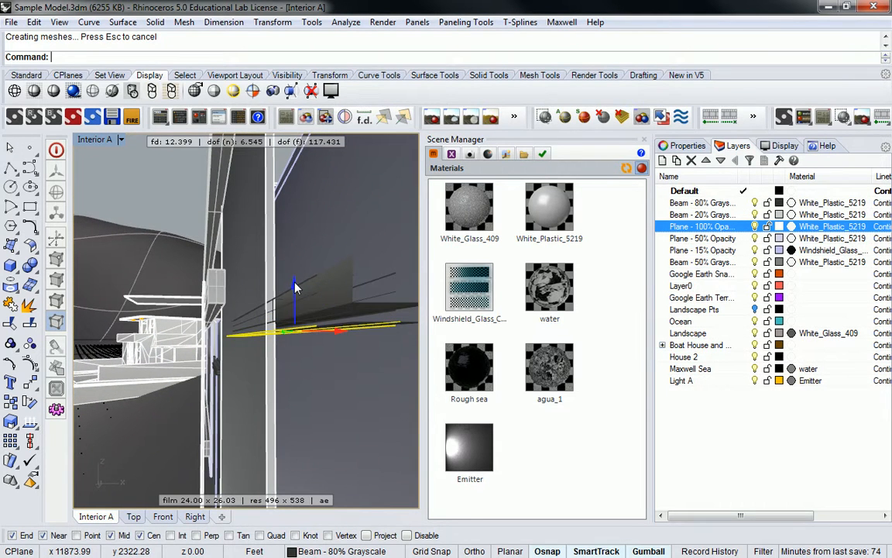
pyautogui.moveTo(294, 284); pyautogui.dragTo(295, 279)
pyautogui.moveTo(295, 280); pyautogui.dragTo(362, 278, button='right')
pyautogui.press('Escape')
pyautogui.scroll(-6, 308, 281)
# Create a new layer named Light B.
pyautogui.click(761, 450)
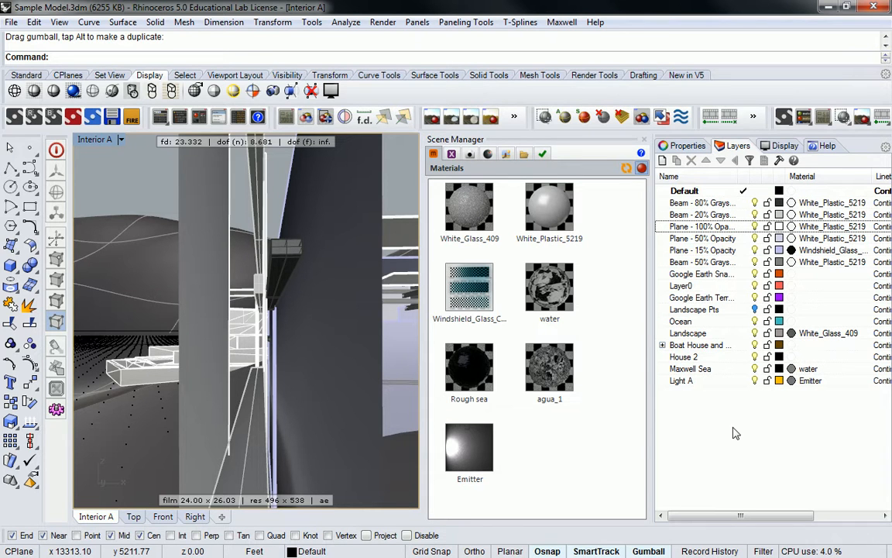
pyautogui.rightClick(557, 442)
pyautogui.click(733, 404)
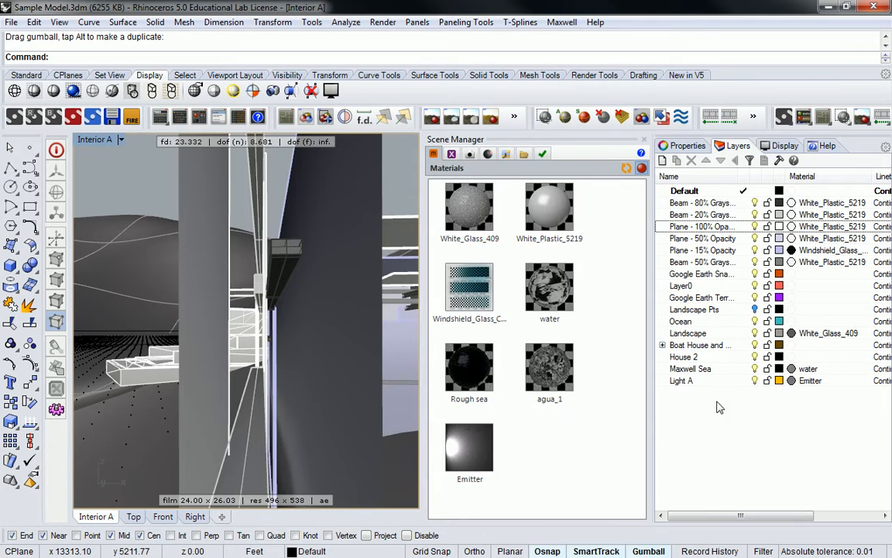
pyautogui.rightClick(713, 410)
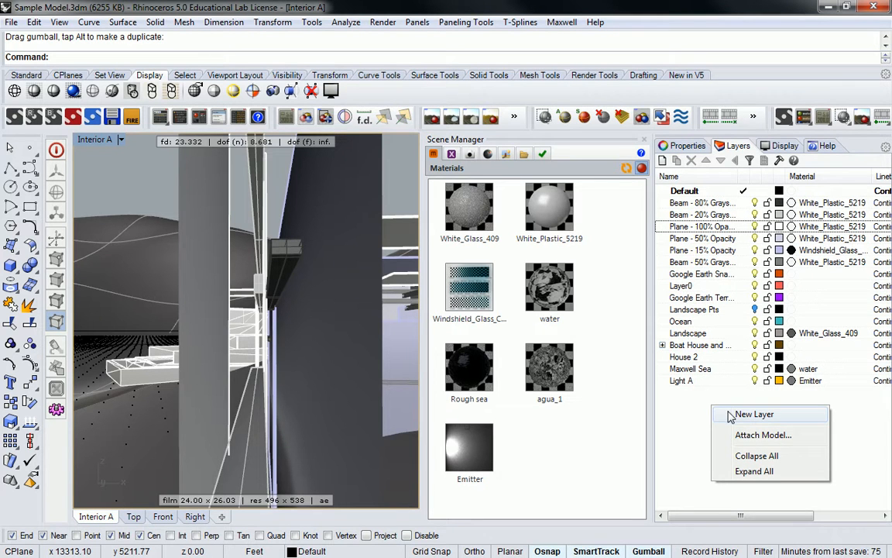
pyautogui.click(731, 416)
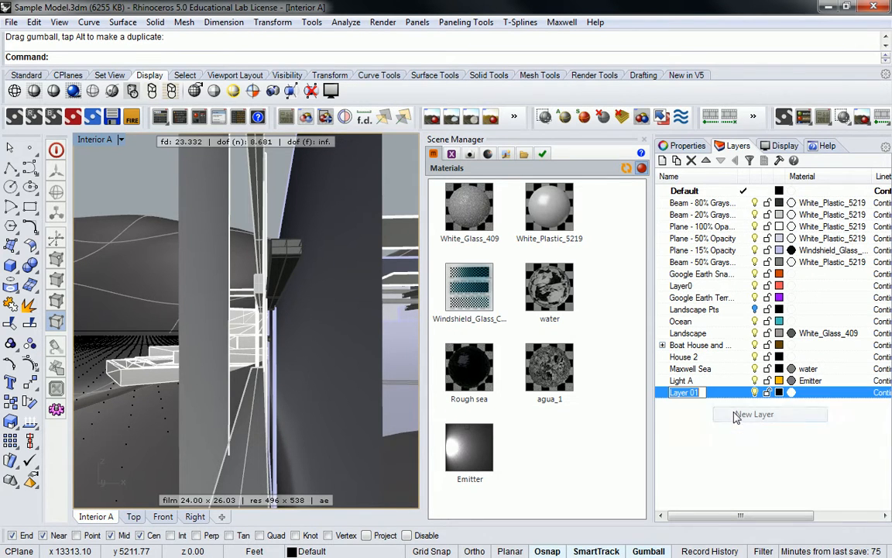
pyautogui.write('Light')
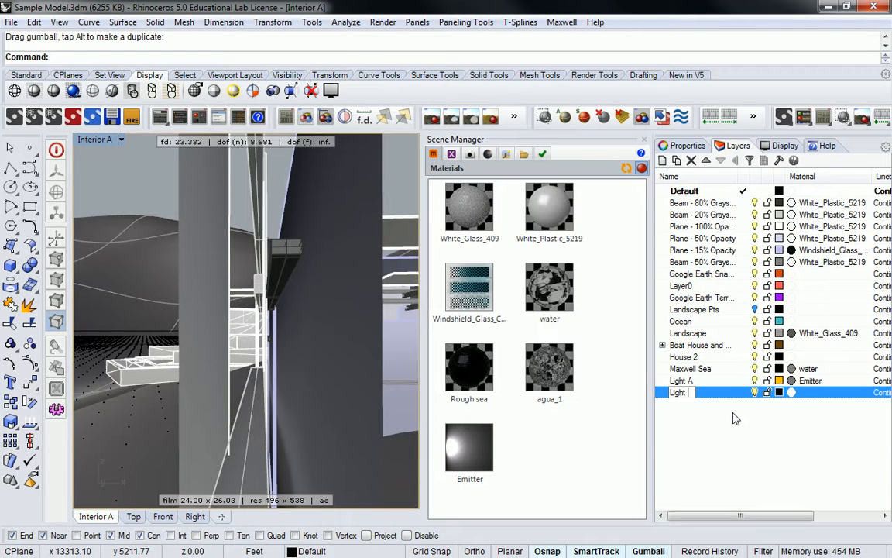
pyautogui.write(' B')
pyautogui.click(733, 419)
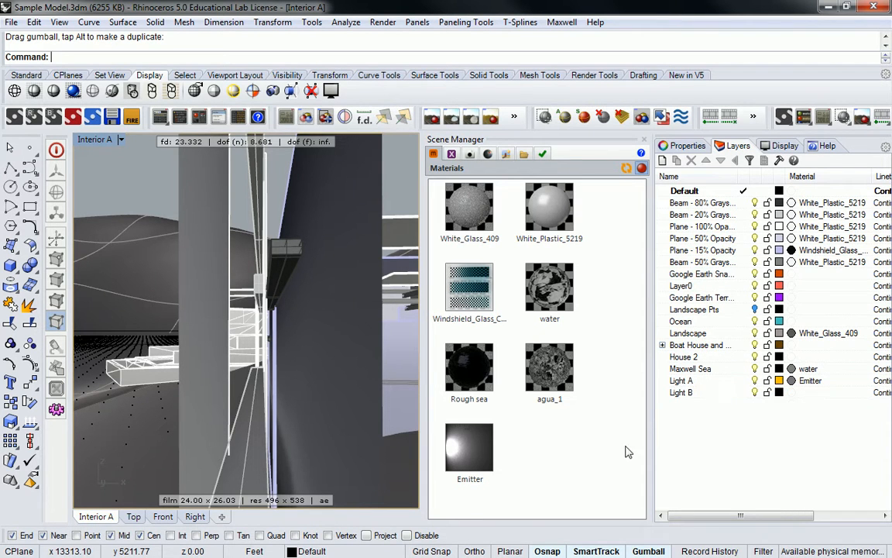
# Move the surface under the dark beam to the Light B layer and set that layer's color to Green.
pyautogui.click(304, 275)
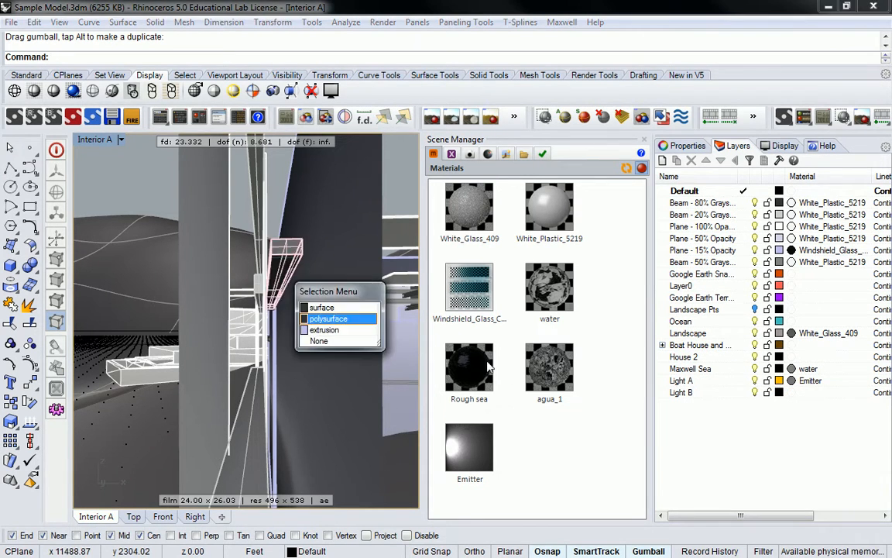
pyautogui.click(328, 319)
pyautogui.rightClick(714, 395)
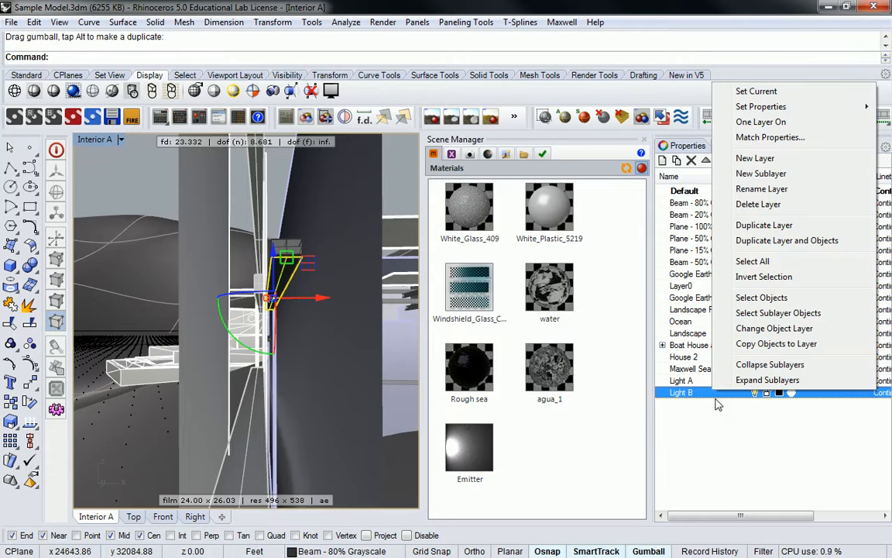
pyautogui.click(767, 328)
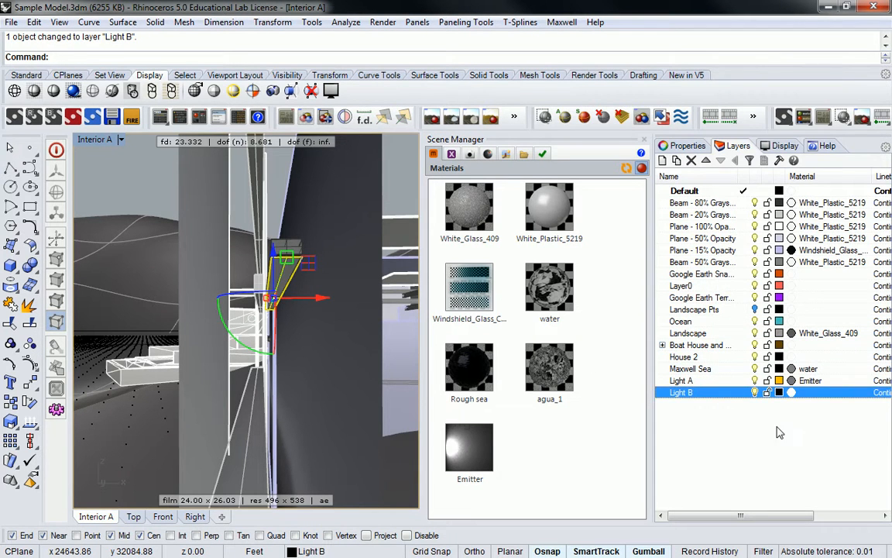
pyautogui.click(780, 392)
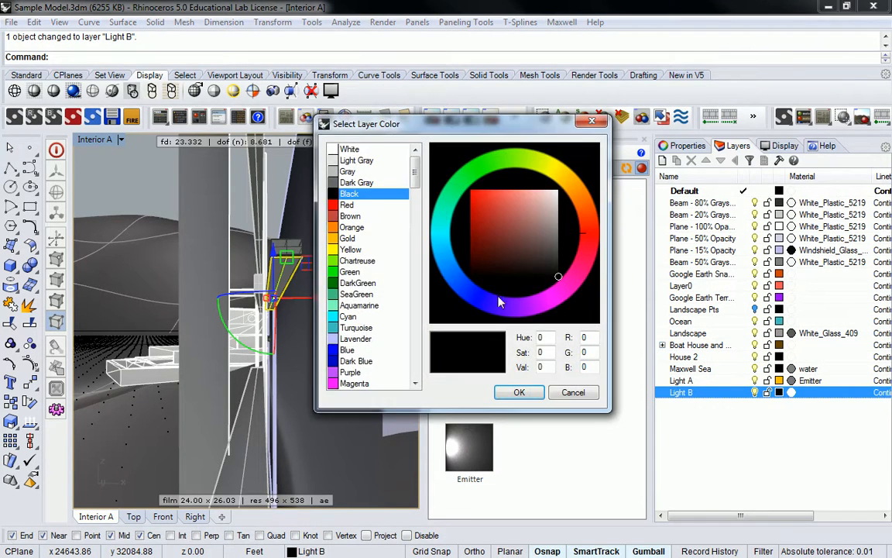
pyautogui.click(347, 272)
pyautogui.click(519, 392)
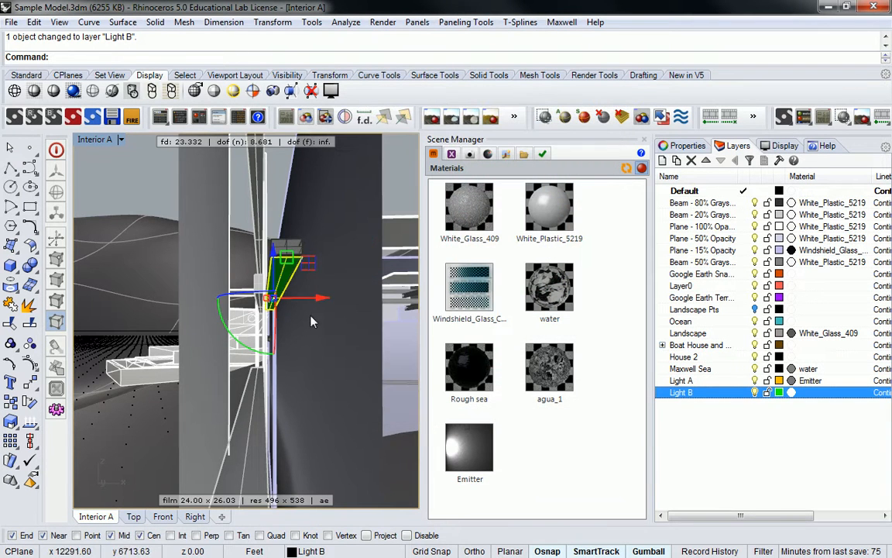
# Select the underside face of the second dark beam on the neighbouring bluish wall plane and offset a copy vertically by -1.
pyautogui.click(155, 182)
pyautogui.moveTo(272, 248); pyautogui.dragTo(235, 318, button='right')
pyautogui.click(267, 282)
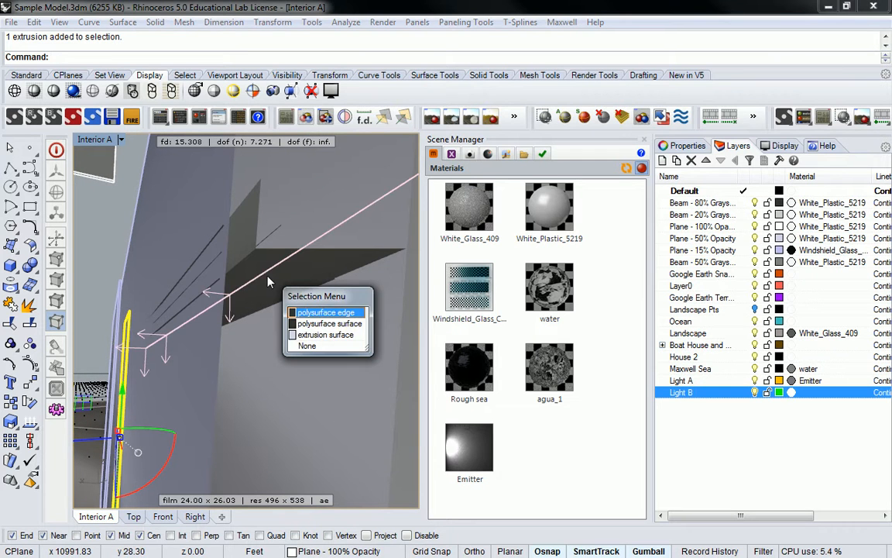
pyautogui.click(306, 323)
pyautogui.moveTo(269, 308); pyautogui.dragTo(223, 351, button='right')
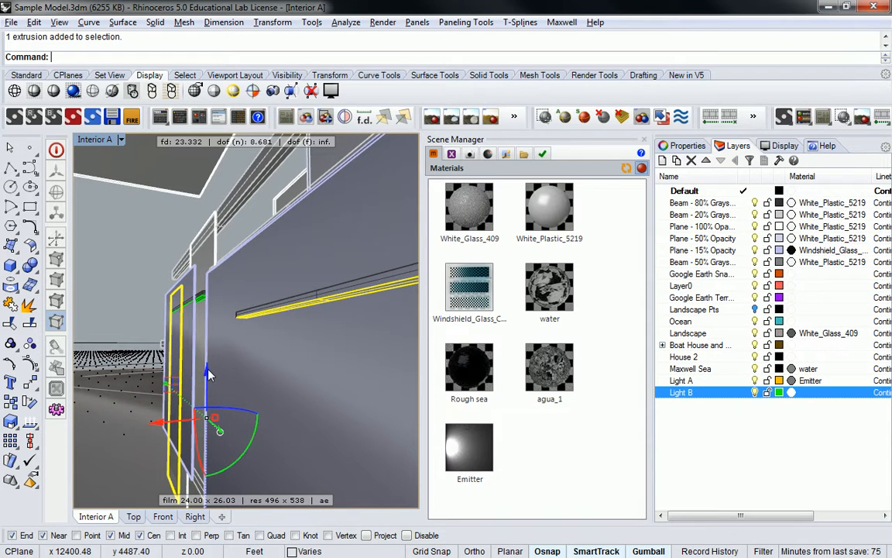
pyautogui.click(209, 375)
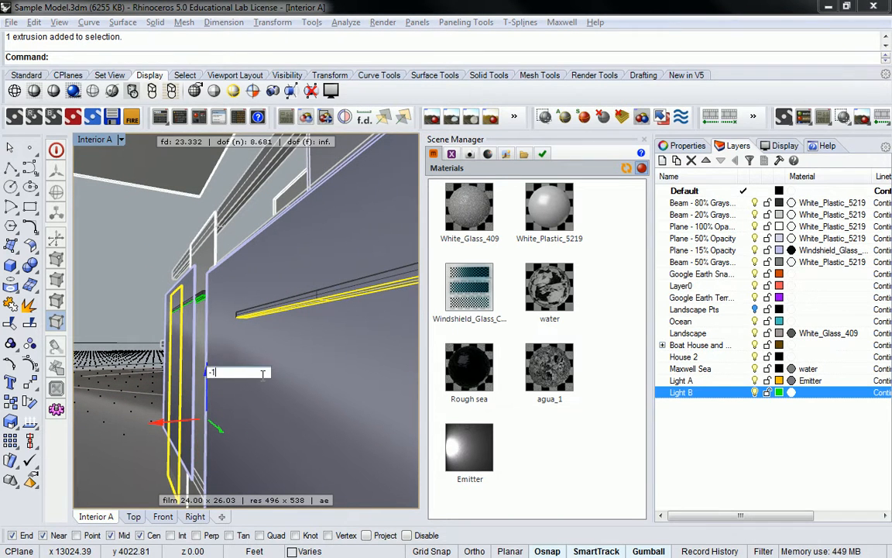
pyautogui.write('-1')
pyautogui.press('Return')
# Move the copied surface below the second beam to the Light B layer and clear the selection.
pyautogui.moveTo(300, 278); pyautogui.dragTo(265, 289, button='right')
pyautogui.click(249, 295)
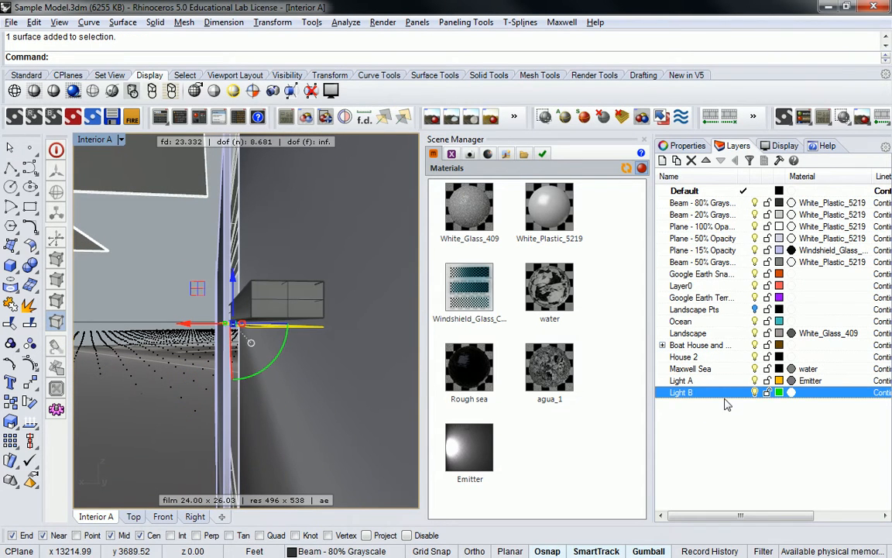
pyautogui.rightClick(736, 392)
pyautogui.click(767, 330)
pyautogui.moveTo(310, 281)
pyautogui.mouseDown(button='right')
pyautogui.moveTo(330, 278)
pyautogui.moveTo(315, 265)
pyautogui.moveTo(369, 265)
pyautogui.moveTo(324, 267)
pyautogui.moveTo(325, 285)
pyautogui.moveTo(227, 275)
pyautogui.moveTo(244, 273)
pyautogui.moveTo(244, 303)
pyautogui.moveTo(298, 268)
pyautogui.moveTo(308, 312)
pyautogui.moveTo(258, 258)
pyautogui.moveTo(293, 319)
pyautogui.moveTo(341, 320)
pyautogui.moveTo(296, 282)
pyautogui.moveTo(269, 317)
pyautogui.moveTo(179, 342)
pyautogui.moveTo(170, 357)
pyautogui.mouseUp(button='right')
pyautogui.press('Escape')
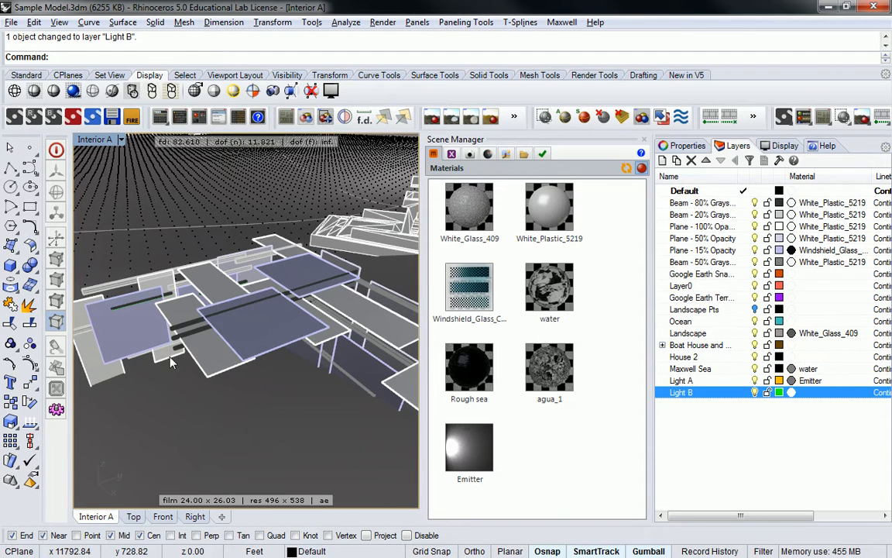
# Create a new layer named Light C and set its color to Cyan.
pyautogui.rightClick(718, 428)
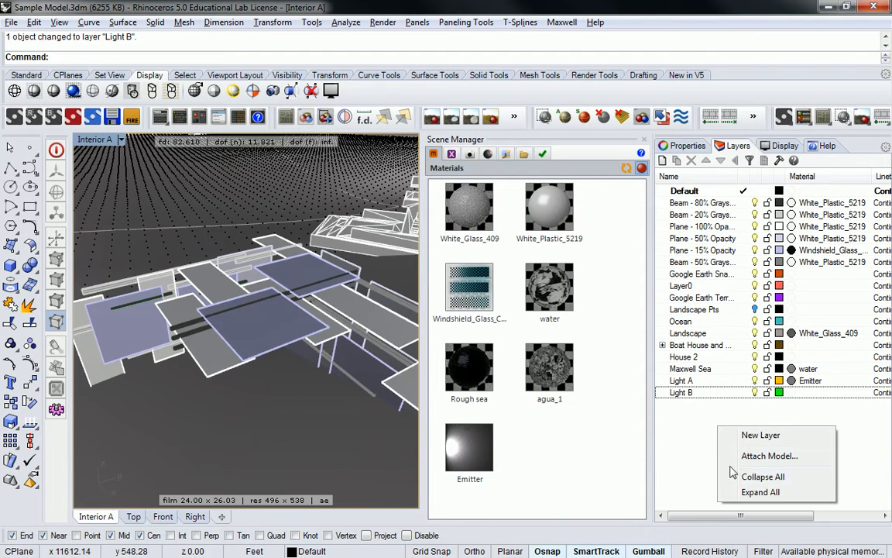
pyautogui.click(745, 436)
pyautogui.write('Light C')
pyautogui.press('Return')
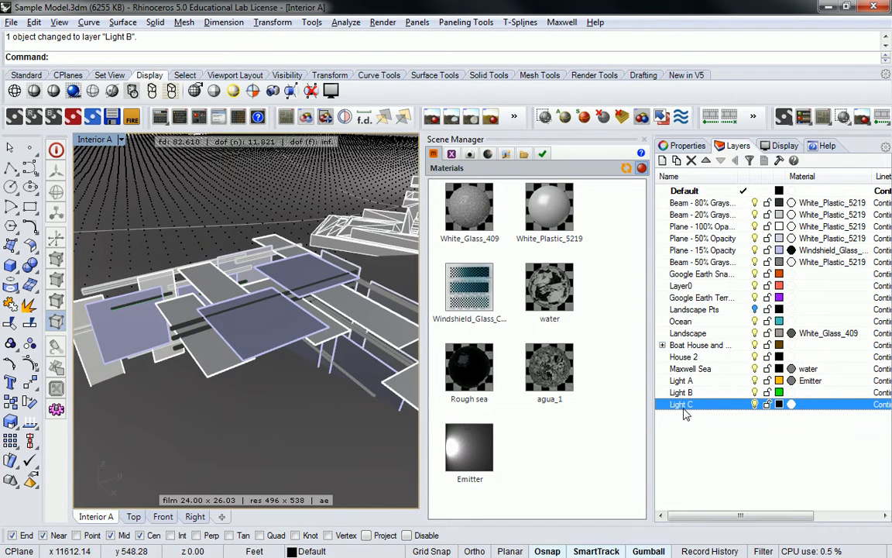
pyautogui.click(778, 404)
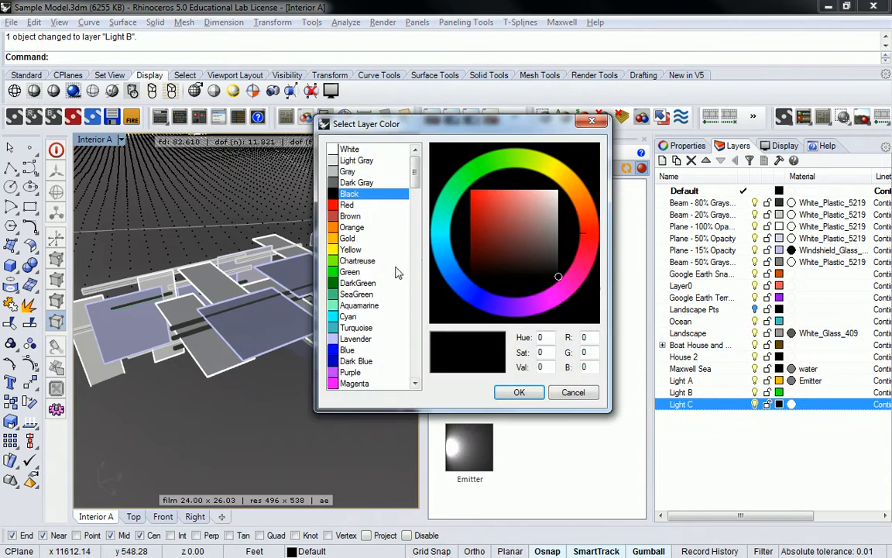
pyautogui.click(346, 316)
pyautogui.click(519, 392)
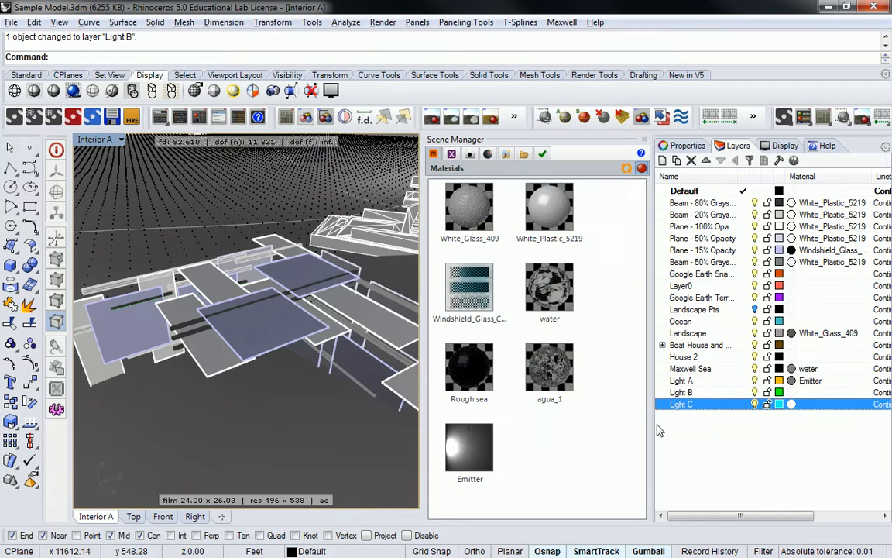
pyautogui.click(189, 314)
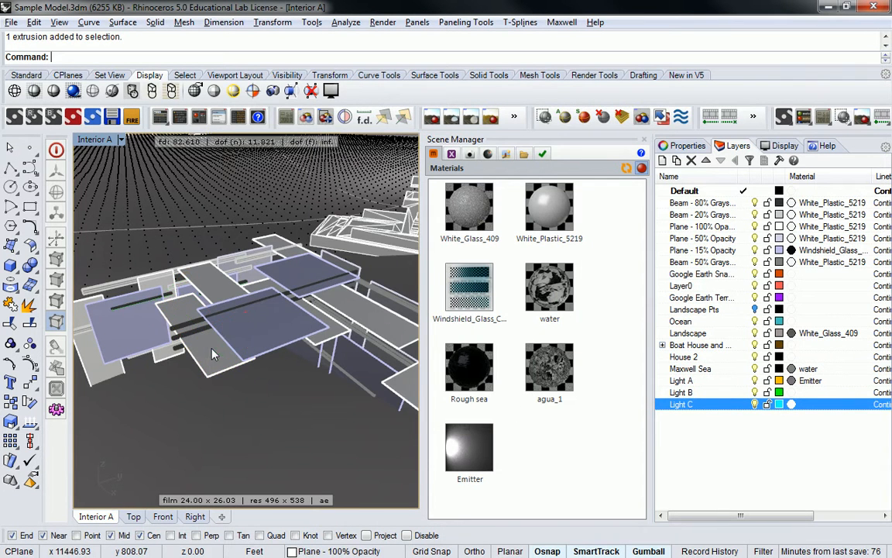
pyautogui.scroll(2, 232, 326)
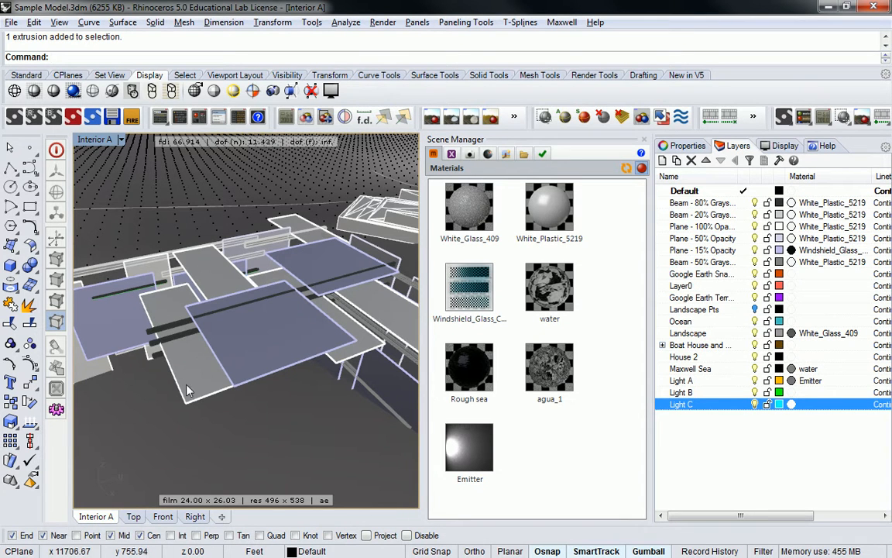
pyautogui.click(221, 399)
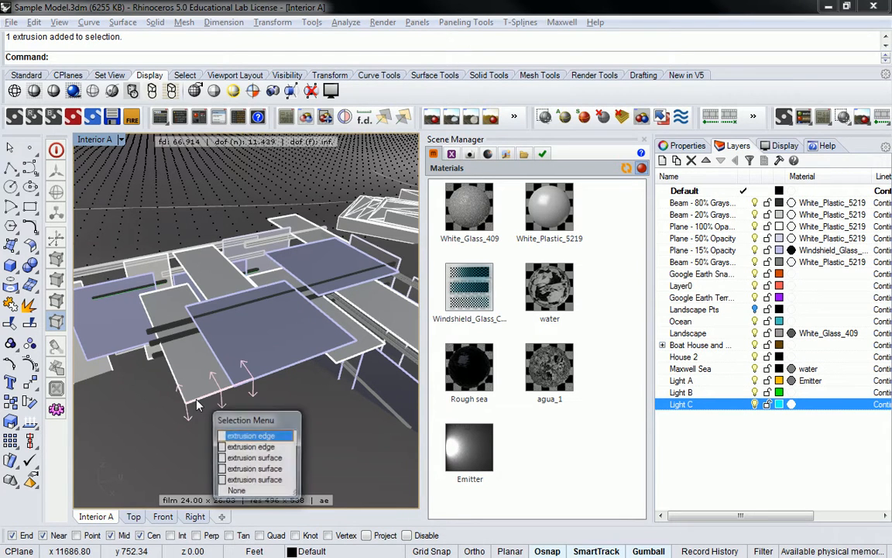
pyautogui.click(254, 459)
pyautogui.moveTo(206, 357); pyautogui.dragTo(265, 353, button='right')
pyautogui.scroll(5, 309, 356)
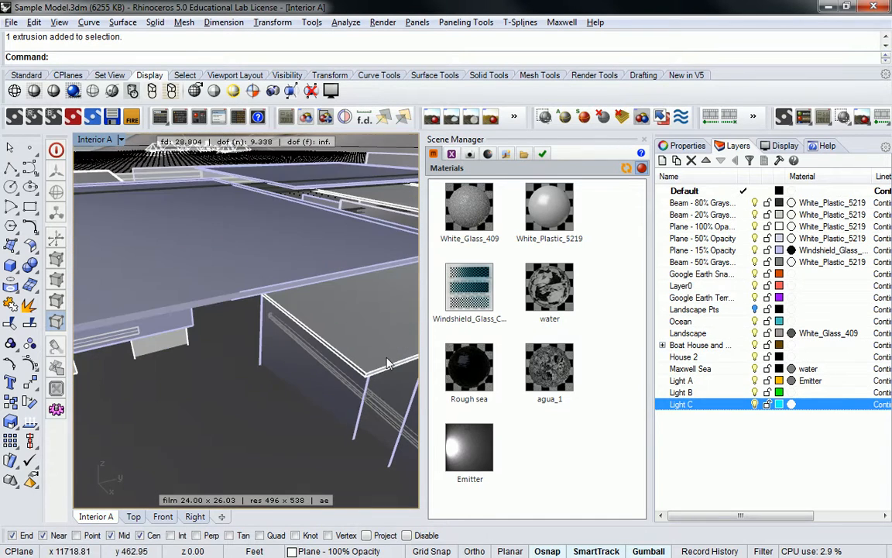
pyautogui.keyDown('shift'); pyautogui.click(375, 375); pyautogui.keyUp('shift')
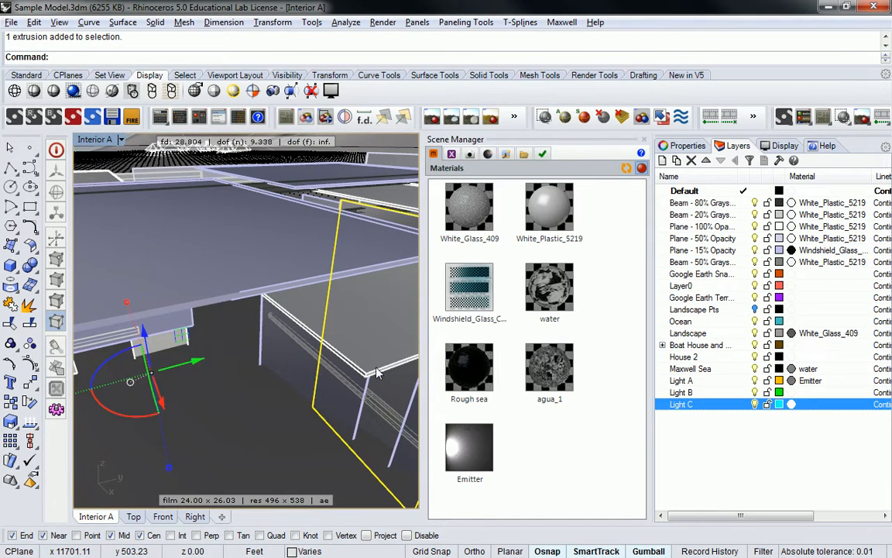
pyautogui.scroll(-5, 384, 368)
pyautogui.keyDown('shift'); pyautogui.moveTo(393, 353); pyautogui.dragTo(270, 322, button='right'); pyautogui.keyUp('shift')
pyautogui.click(213, 380)
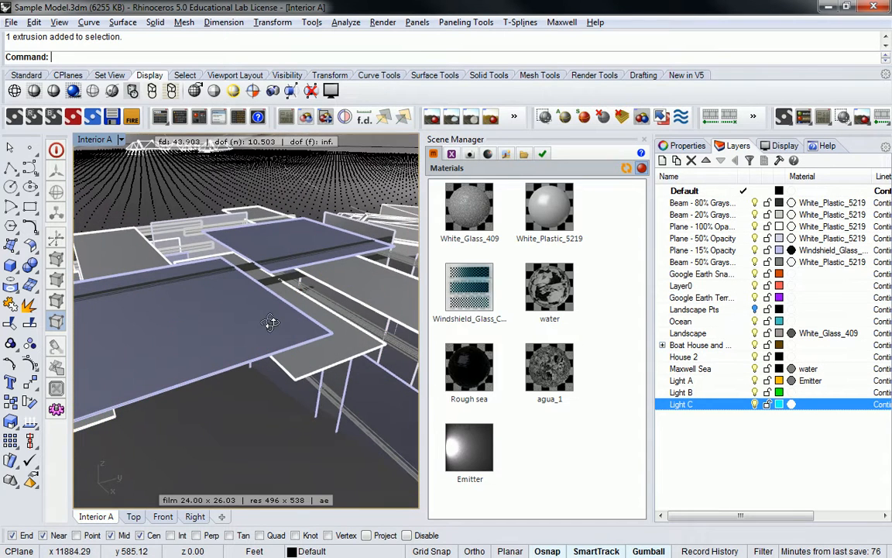
# Select the upper faces of the two white roof planes flanking the bluish roof plane and offset copies vertically by 1".
pyautogui.click(302, 383)
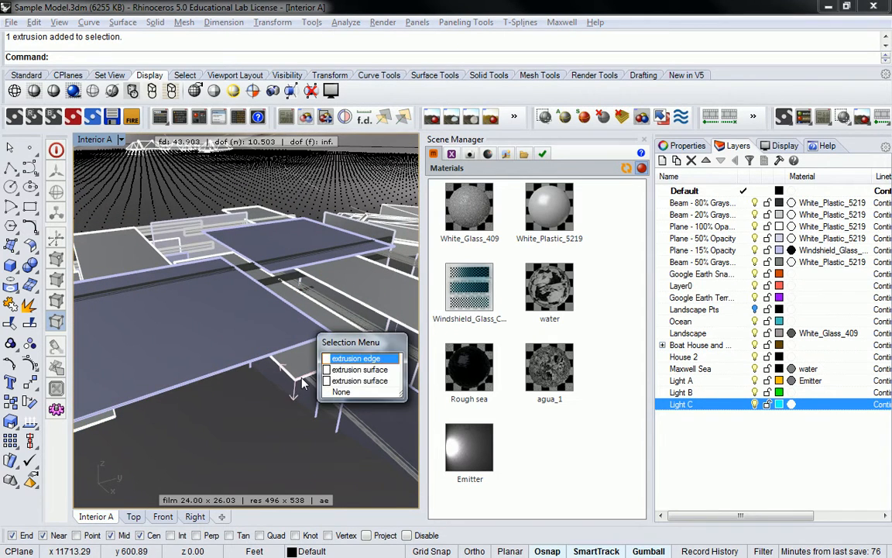
pyautogui.click(352, 369)
pyautogui.moveTo(242, 350); pyautogui.dragTo(225, 364, button='right')
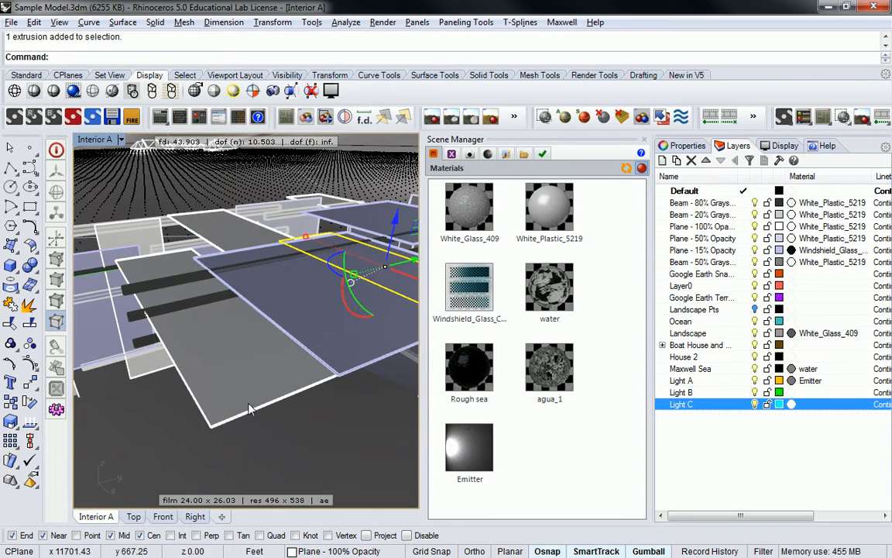
pyautogui.click(265, 423)
pyautogui.click(306, 458)
pyautogui.moveTo(265, 401); pyautogui.dragTo(254, 263, button='right')
pyautogui.click(249, 257)
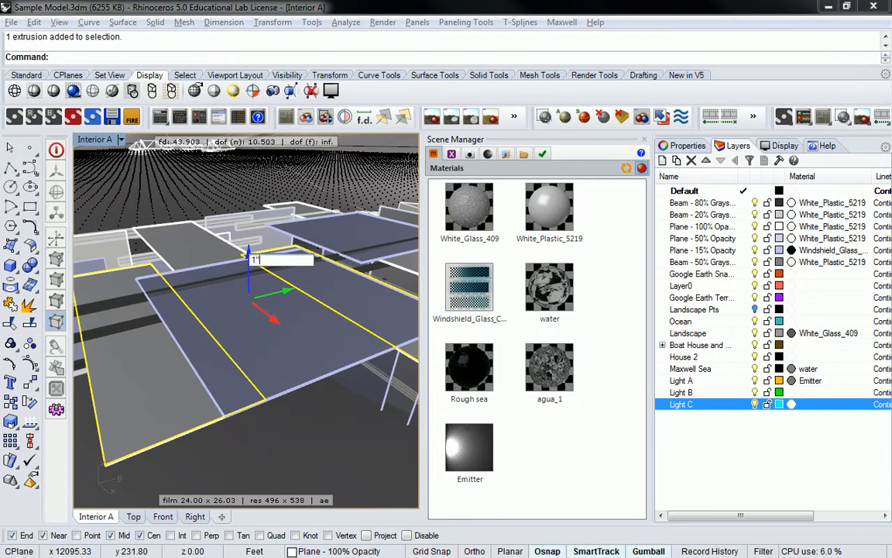
pyautogui.write('1')
pyautogui.press('Return')
pyautogui.press('Escape')
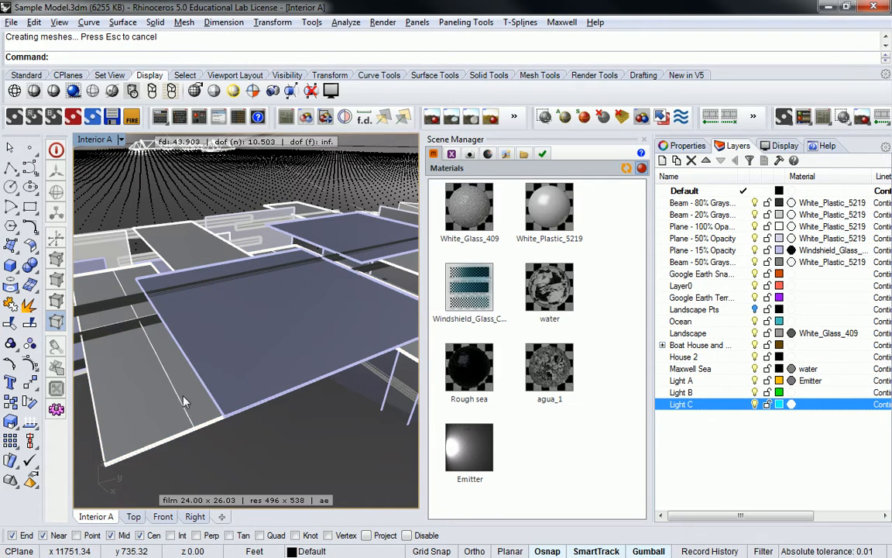
# Move the two copied roof-plane surfaces to the Light C layer and clear the selection.
pyautogui.click(164, 360)
pyautogui.click(234, 450)
pyautogui.moveTo(235, 449); pyautogui.dragTo(306, 404, button='right')
pyautogui.click(245, 373)
pyautogui.click(319, 449)
pyautogui.moveTo(287, 387); pyautogui.dragTo(333, 391, button='right')
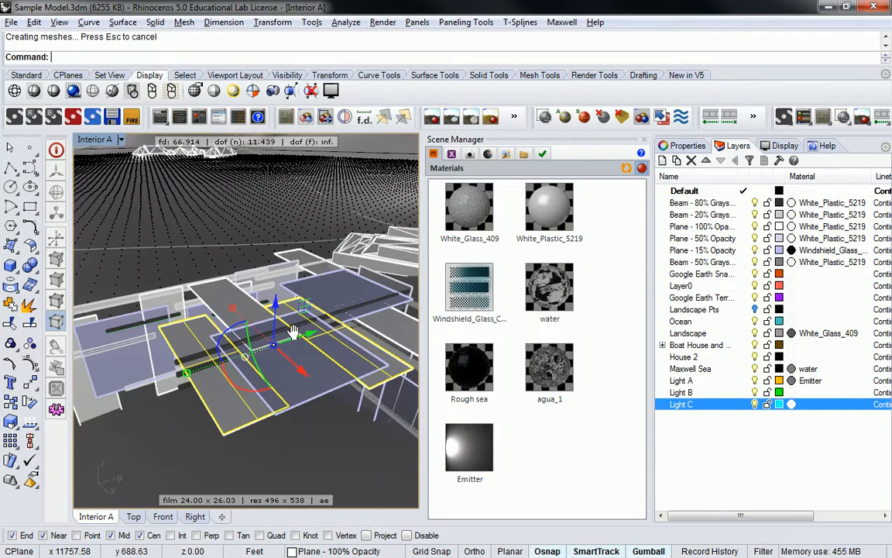
pyautogui.rightClick(729, 408)
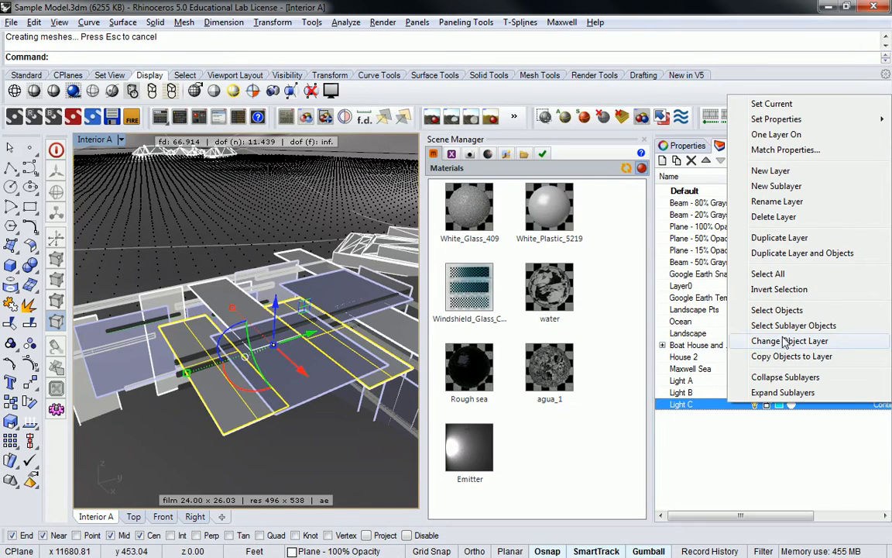
pyautogui.click(771, 339)
pyautogui.moveTo(310, 333); pyautogui.dragTo(263, 323, button='right')
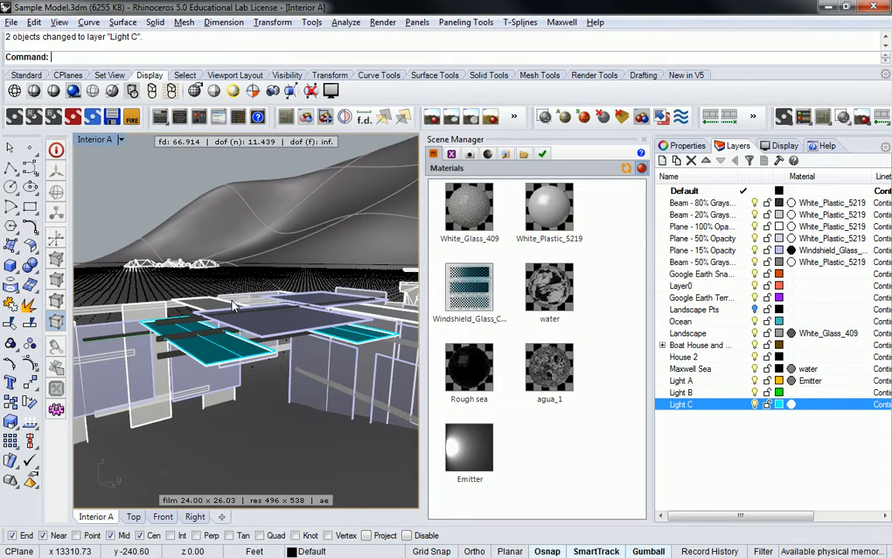
pyautogui.press('Escape')
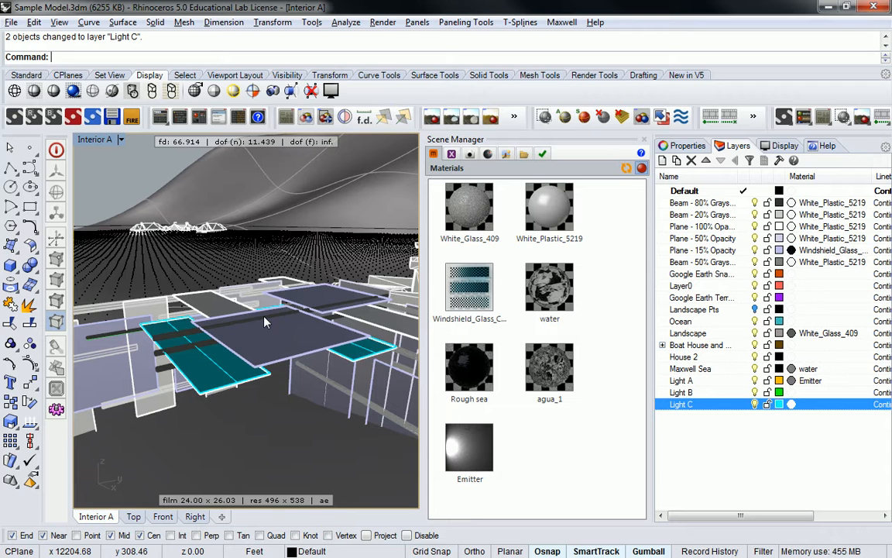
# Create a second Maxwell emitter material and set its preview scene to emitter_02m.
pyautogui.keyDown('shift'); pyautogui.moveTo(265, 323); pyautogui.dragTo(272, 349, button='right'); pyautogui.keyUp('shift')
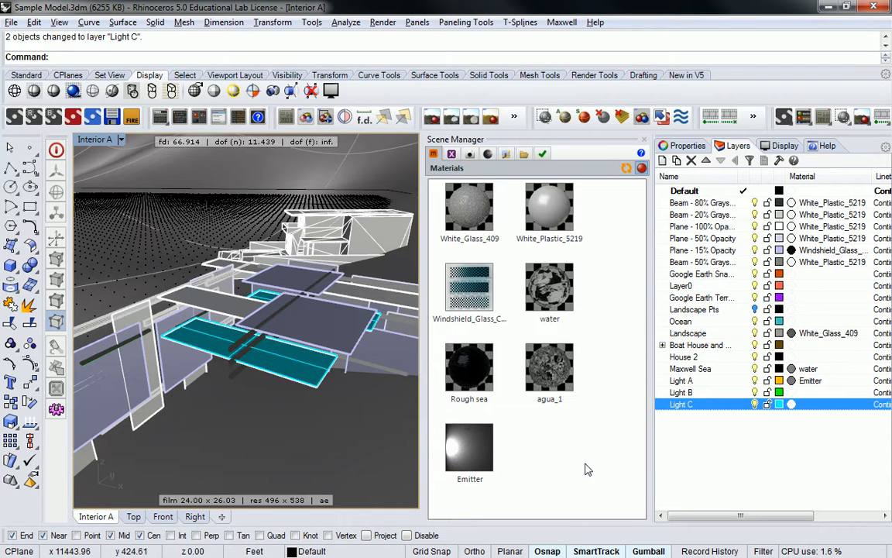
pyautogui.rightClick(538, 422)
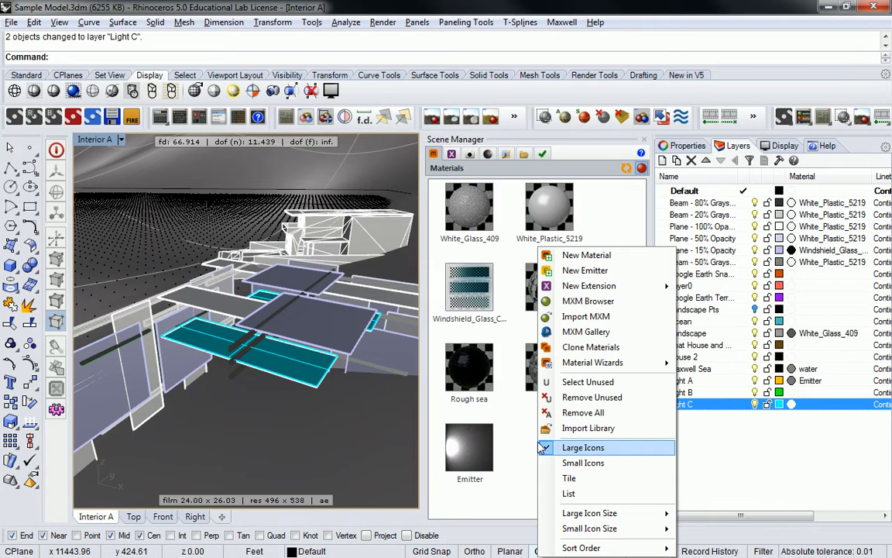
pyautogui.click(604, 273)
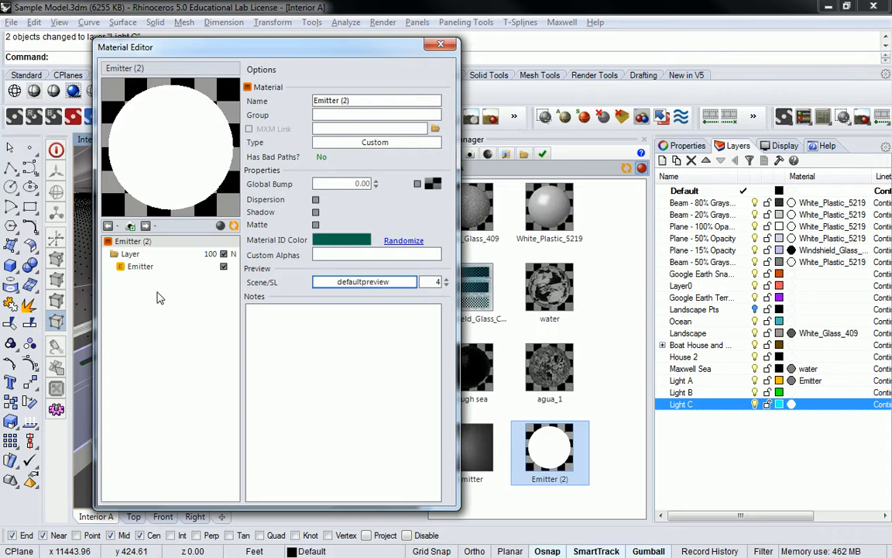
pyautogui.click(341, 282)
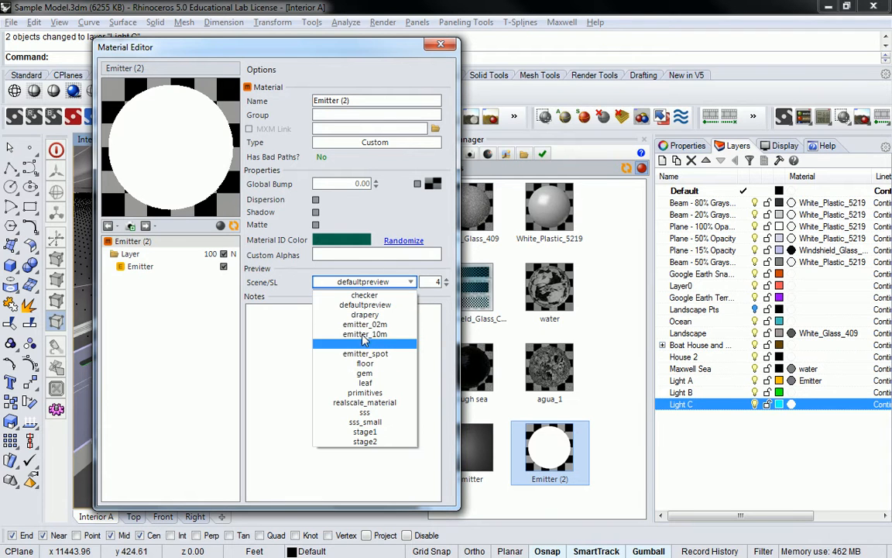
pyautogui.click(363, 324)
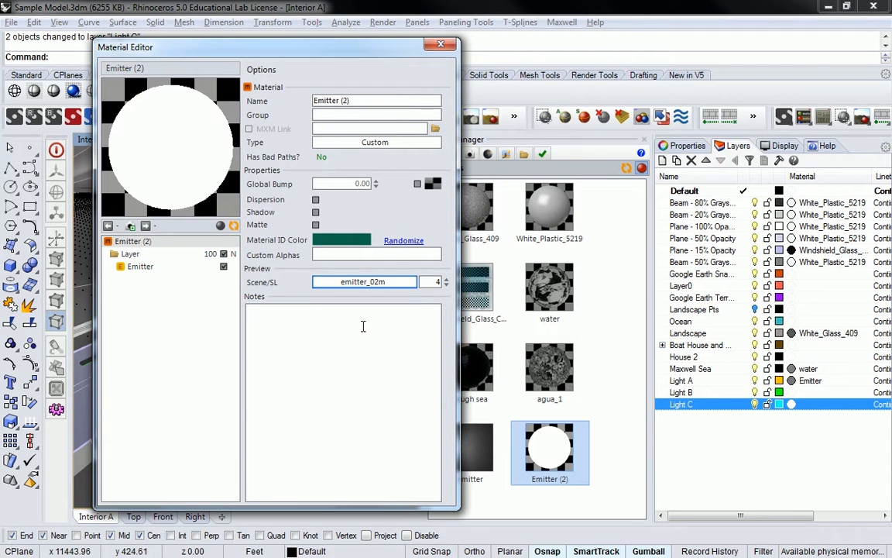
pyautogui.click(137, 266)
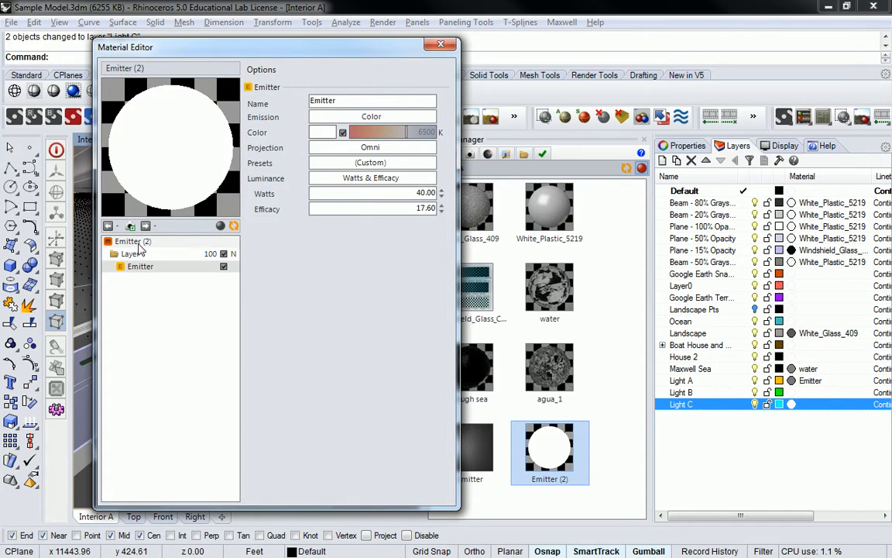
pyautogui.click(138, 243)
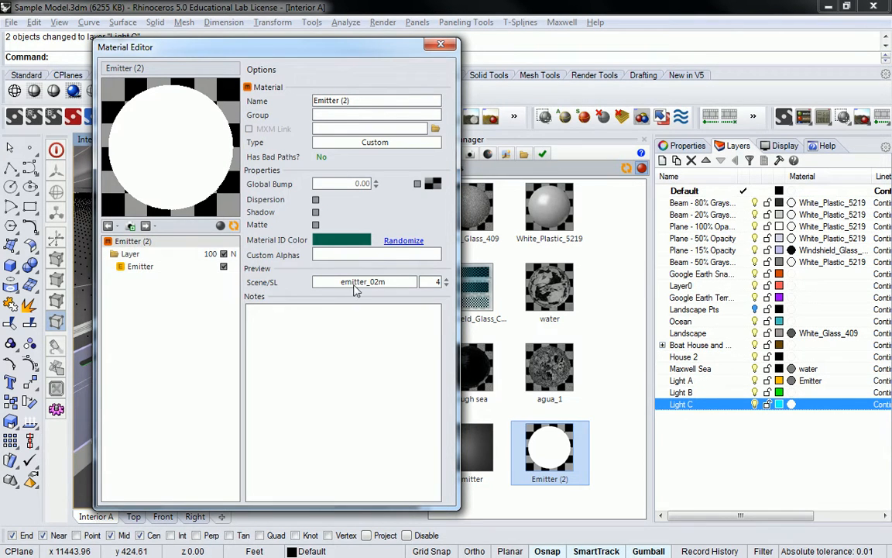
# Set the Emitter (2) component's luminance to 200 watts with an efficacy of 50, refreshing the preview.
pyautogui.click(152, 267)
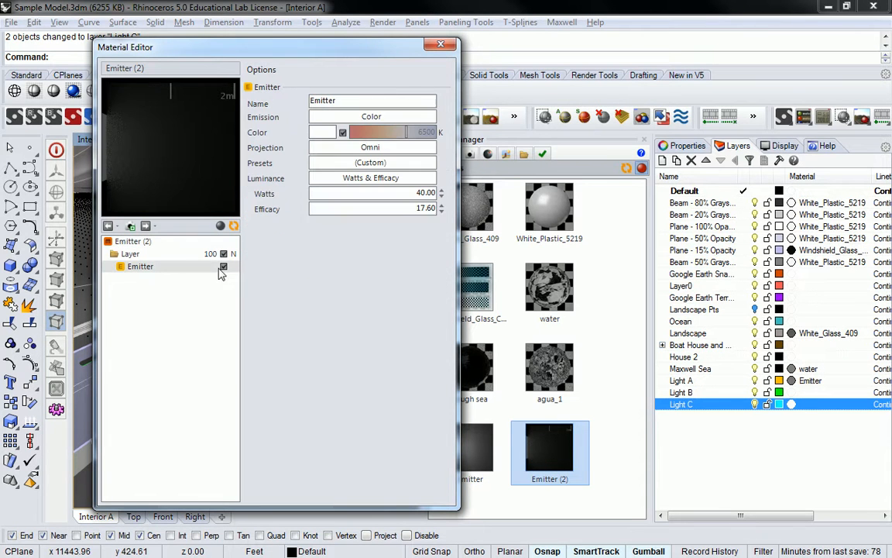
pyautogui.click(393, 198)
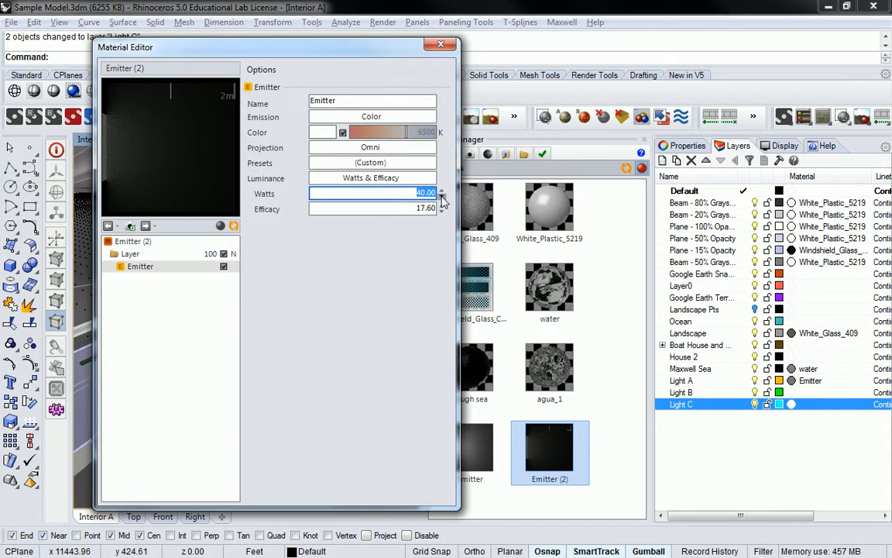
pyautogui.write('200')
pyautogui.press('Tab')
pyautogui.click(233, 226)
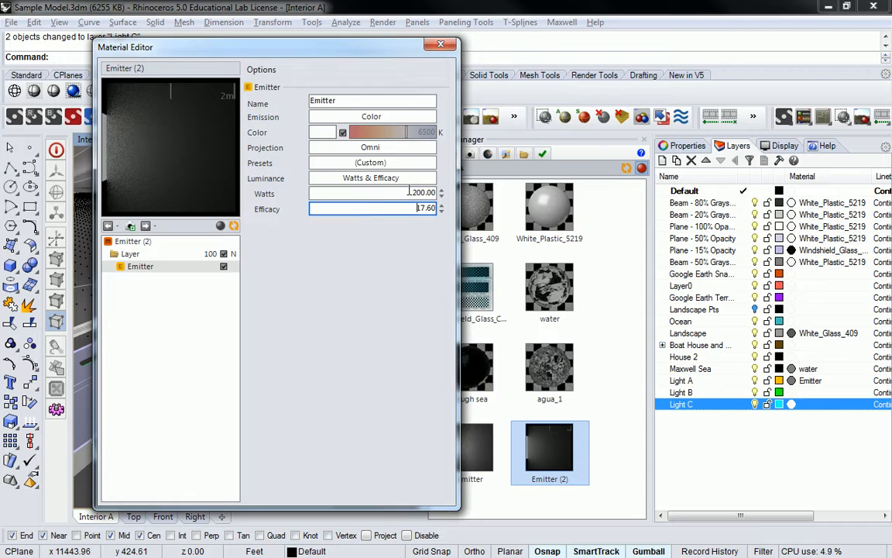
pyautogui.doubleClick(428, 207)
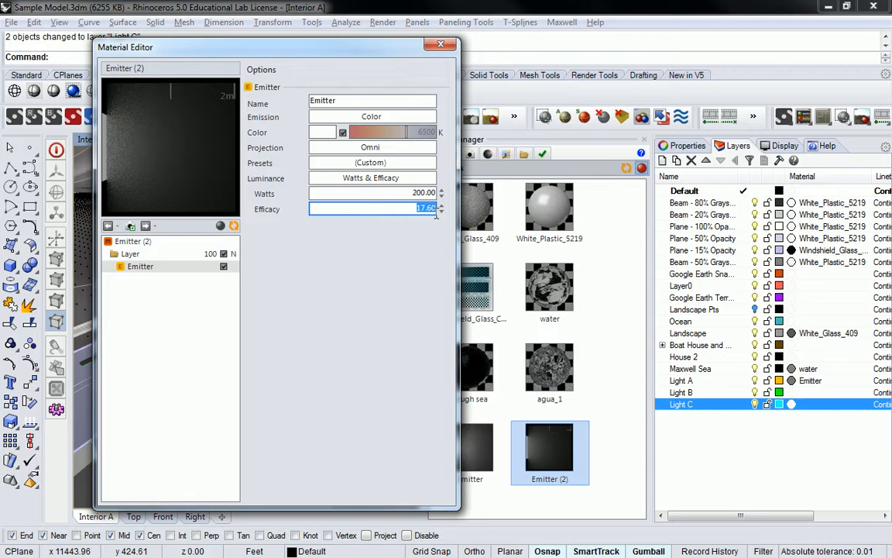
pyautogui.write('50')
pyautogui.press('Return')
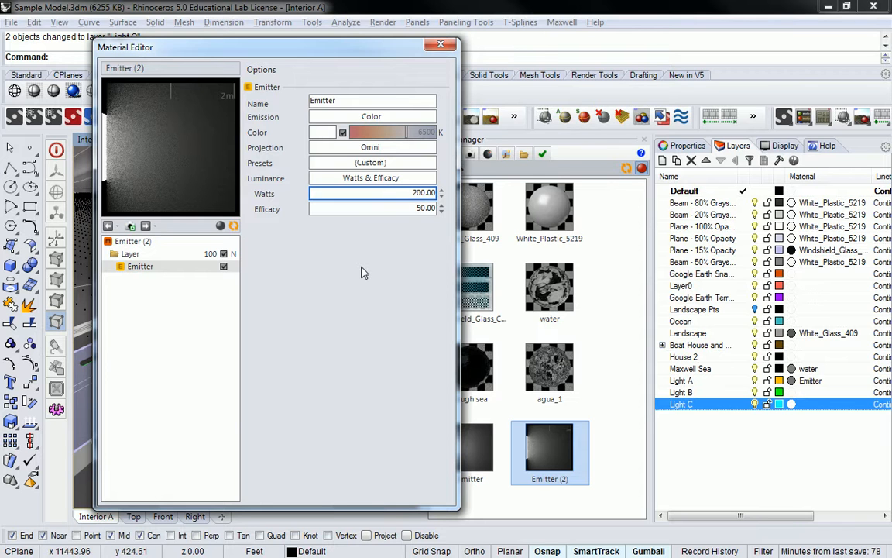
# Try an efficacy of 100 for the Emitter (2) material.
pyautogui.click(398, 208)
pyautogui.write('100')
pyautogui.hotkey('shift', 'Tab')
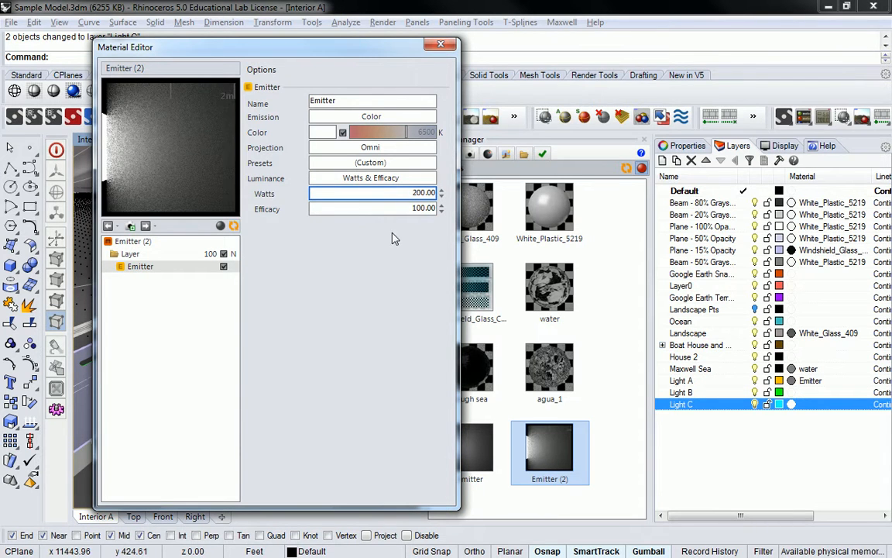
# Set the Emitter (2) material's efficacy to 50 and close the material editor.
pyautogui.press('Tab')
pyautogui.write('50')
pyautogui.hotkey('shift', 'Tab')
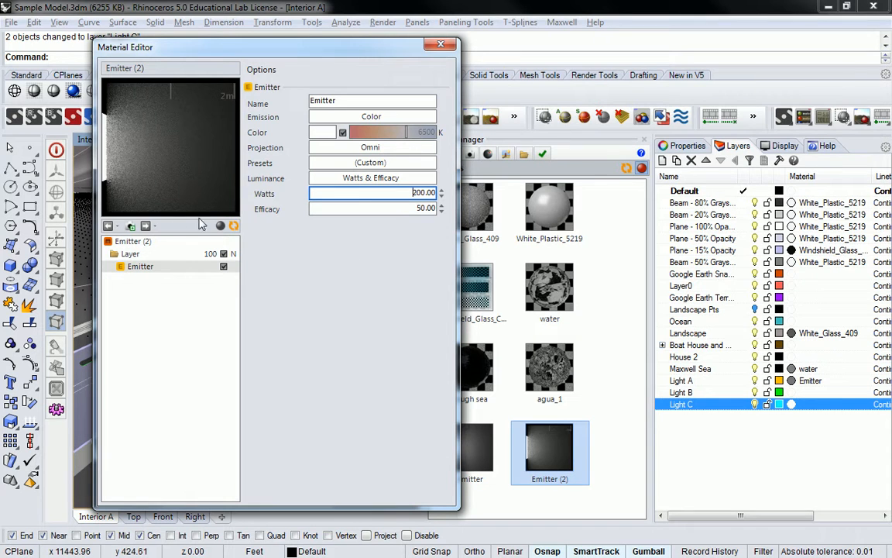
pyautogui.click(451, 48)
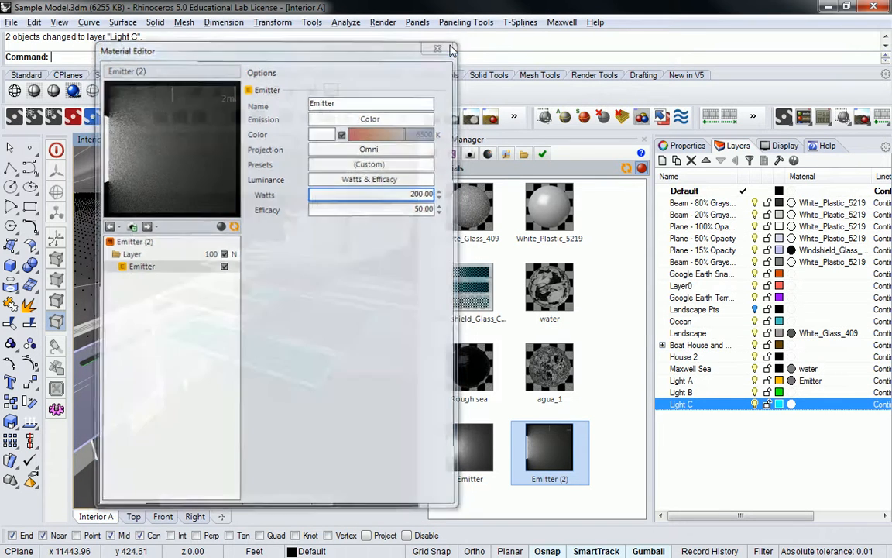
pyautogui.rightClick(620, 457)
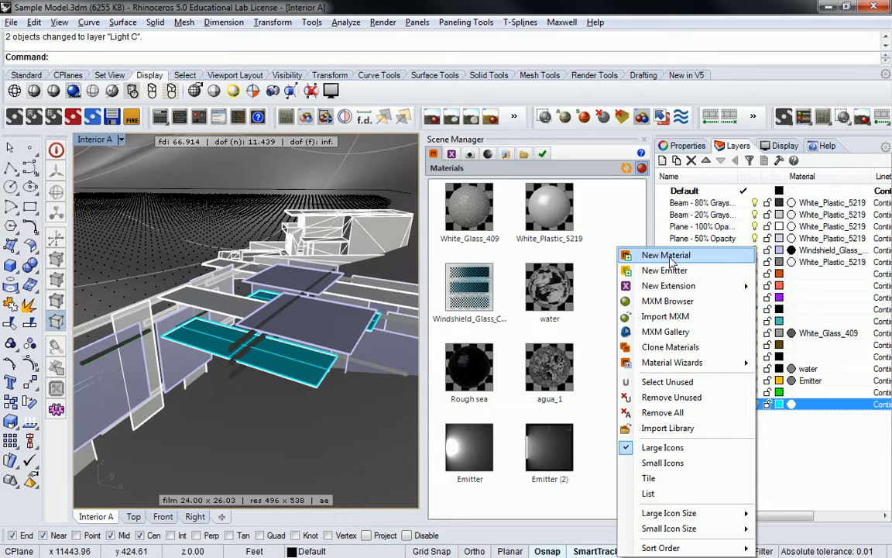
pyautogui.click(323, 324)
pyautogui.moveTo(323, 323); pyautogui.dragTo(226, 309, button='right')
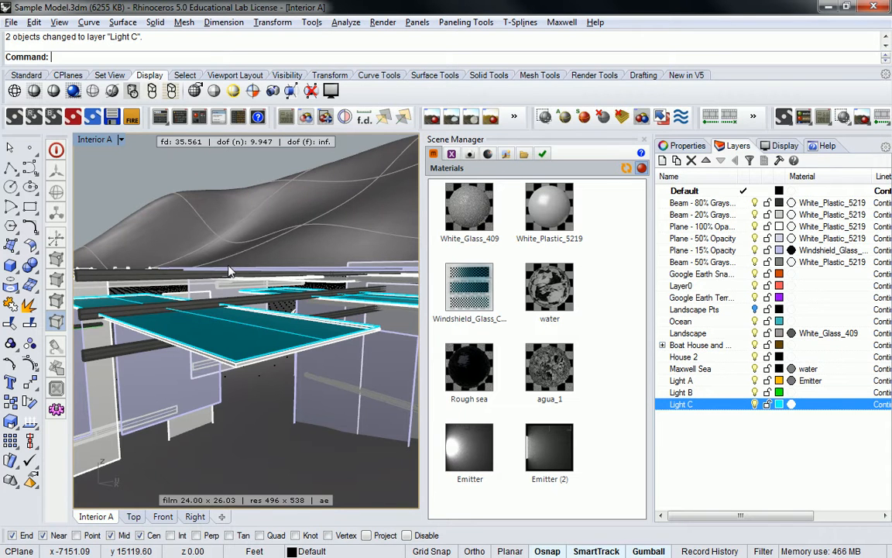
pyautogui.moveTo(188, 197); pyautogui.dragTo(292, 351, button='right')
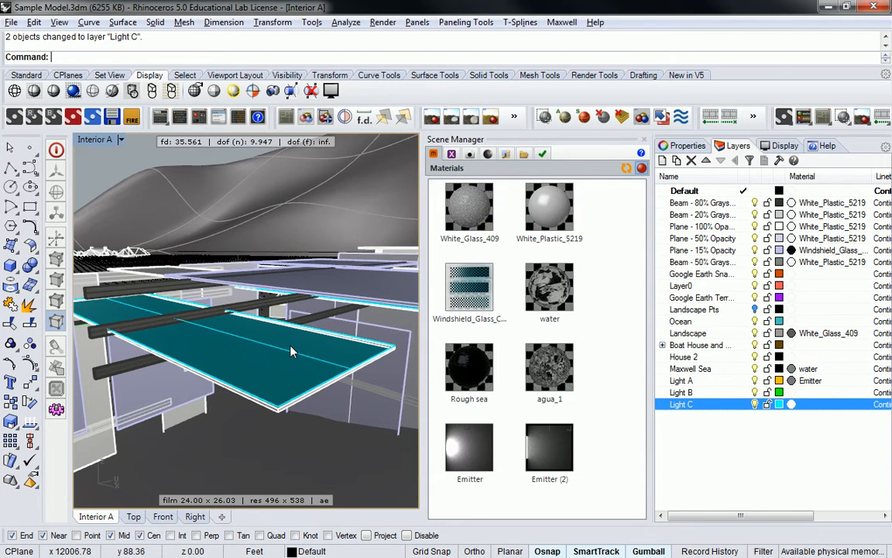
# Create a third Maxwell emitter material, open it for editing and set its preview scene to emitter_02m.
pyautogui.rightClick(604, 478)
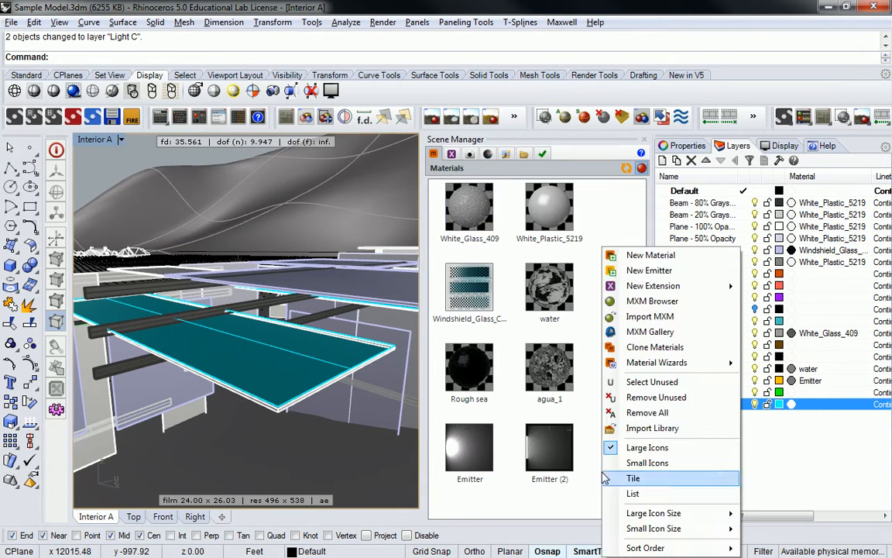
pyautogui.click(650, 270)
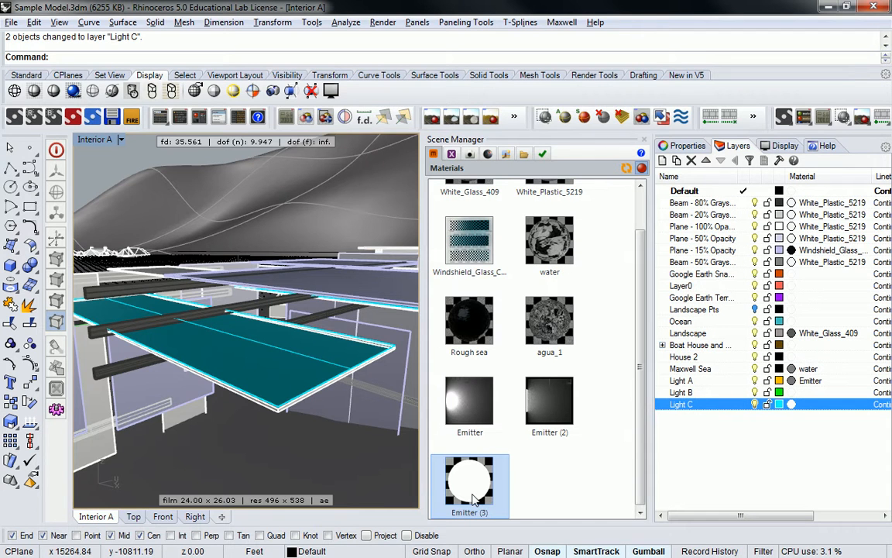
pyautogui.doubleClick(473, 484)
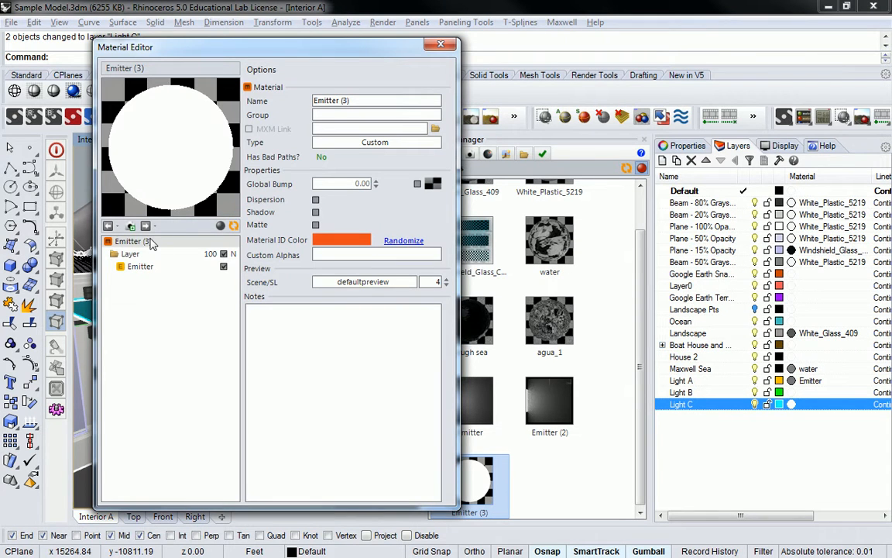
pyautogui.click(376, 282)
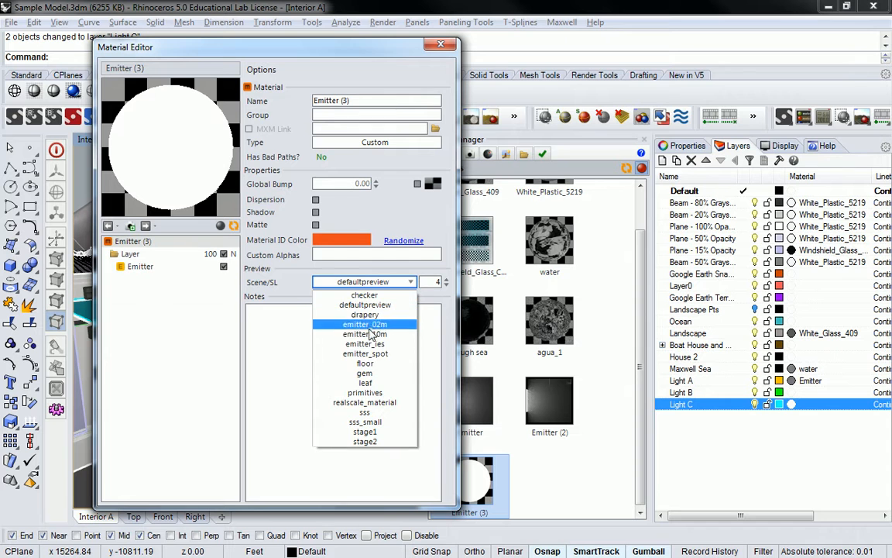
pyautogui.click(365, 323)
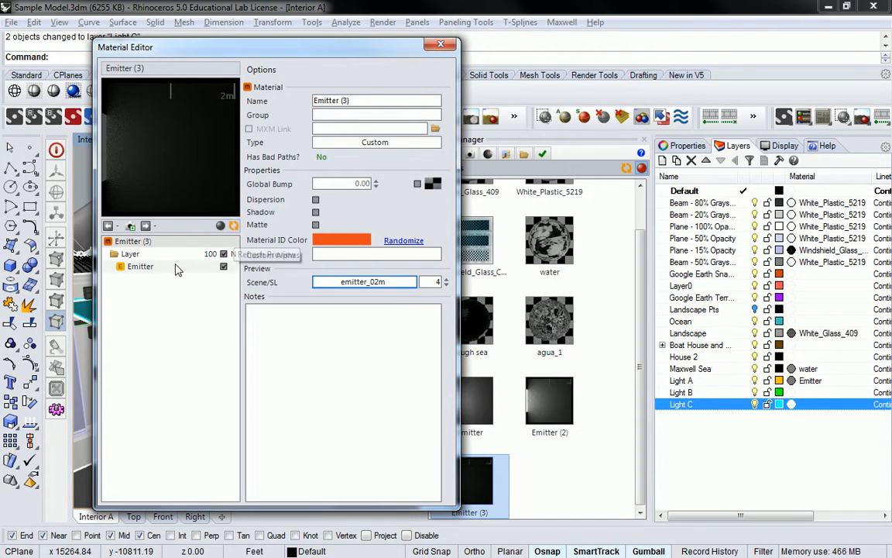
# Switch the Emitter (3) component's color to the 6500 K color temperature and set its power to 400 watts.
pyautogui.click(161, 266)
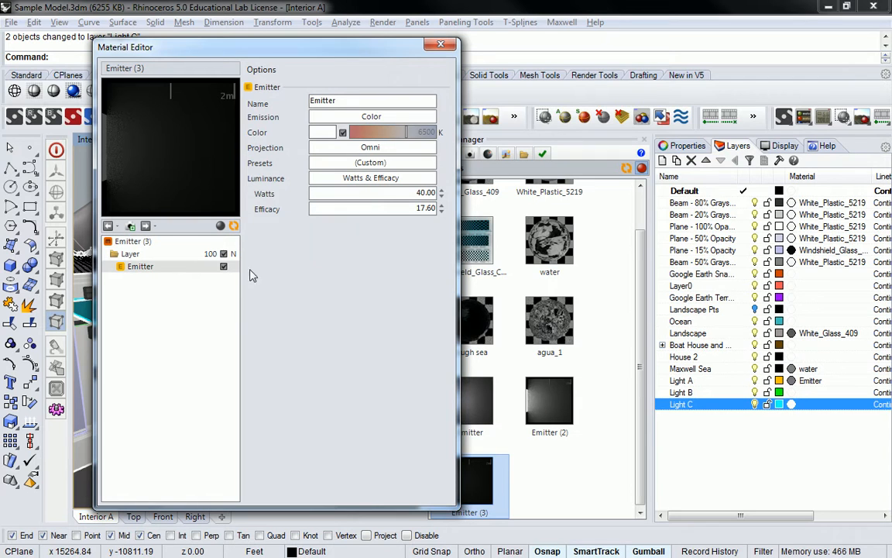
pyautogui.click(343, 133)
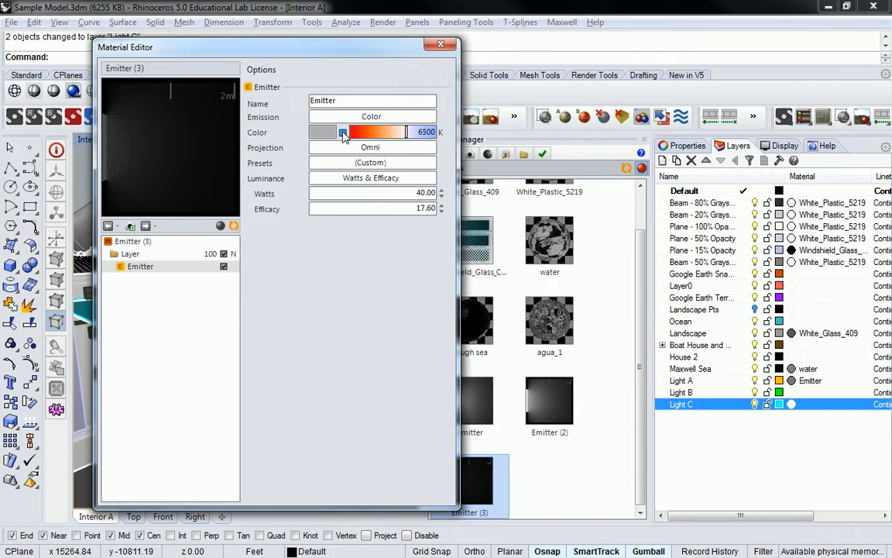
pyautogui.doubleClick(426, 194)
pyautogui.press('BackSpace')
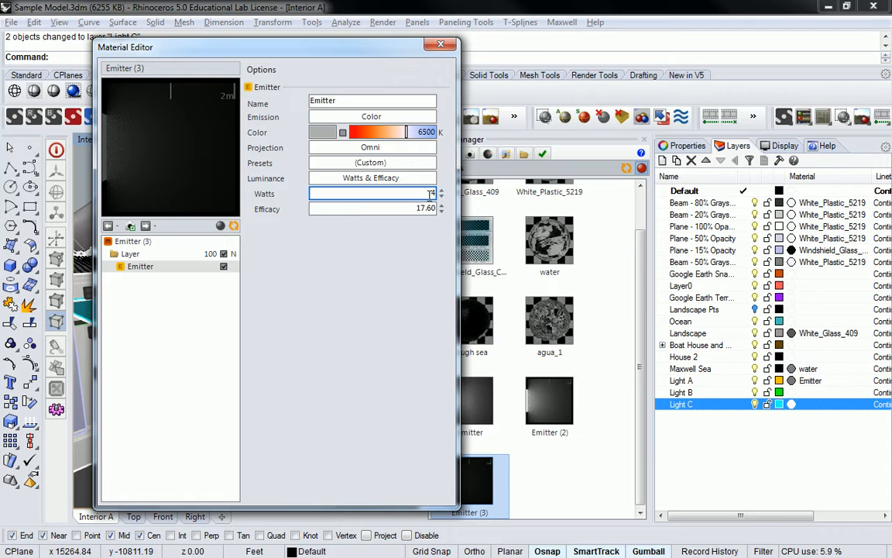
pyautogui.write('400')
pyautogui.press('Tab')
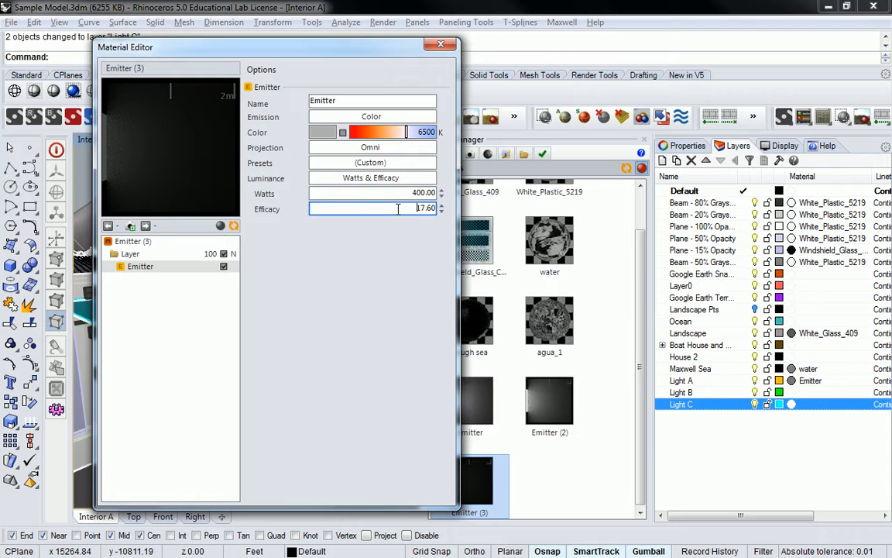
# Refresh the Emitter (3) preview and try an efficacy of 35 for the material.
pyautogui.click(233, 225)
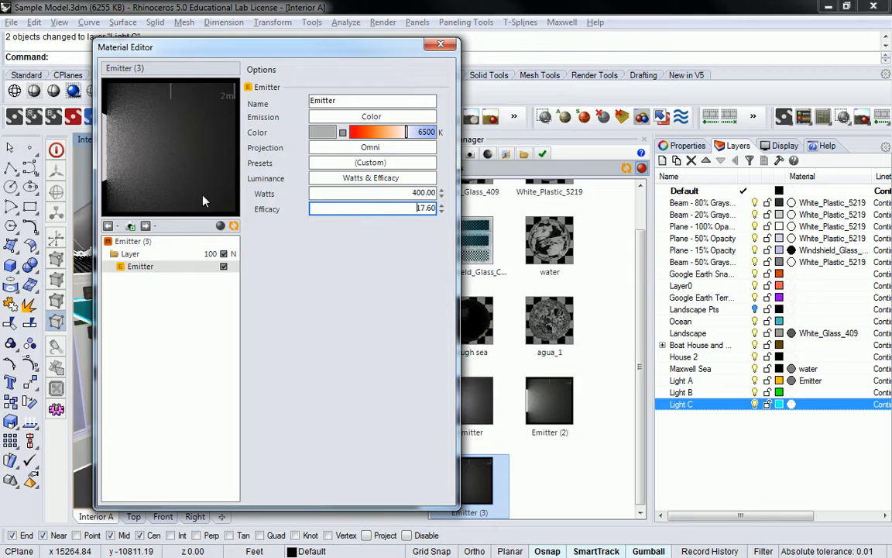
pyautogui.doubleClick(427, 208)
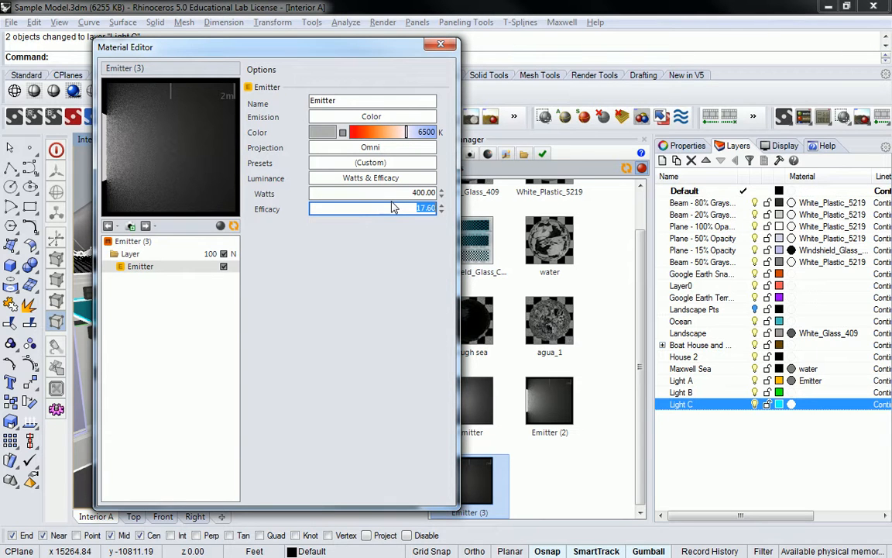
pyautogui.write('35')
pyautogui.press('Tab')
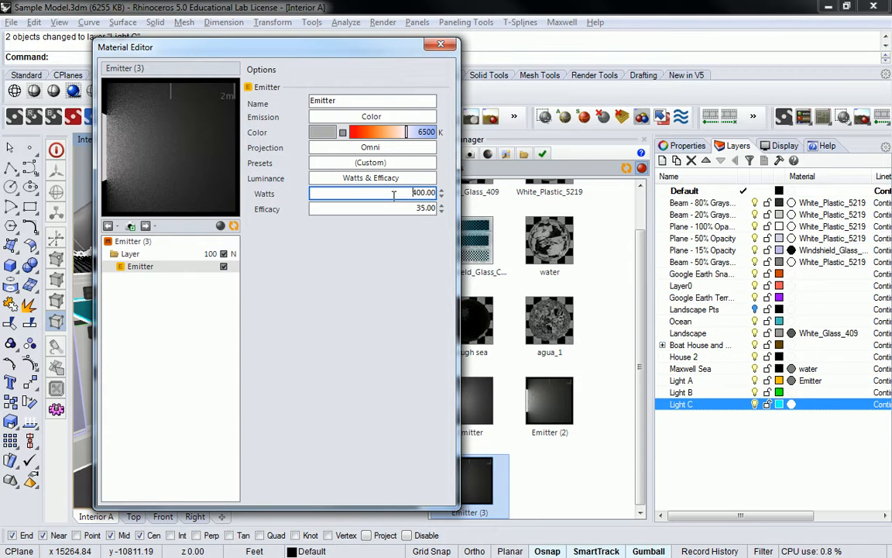
pyautogui.click(233, 227)
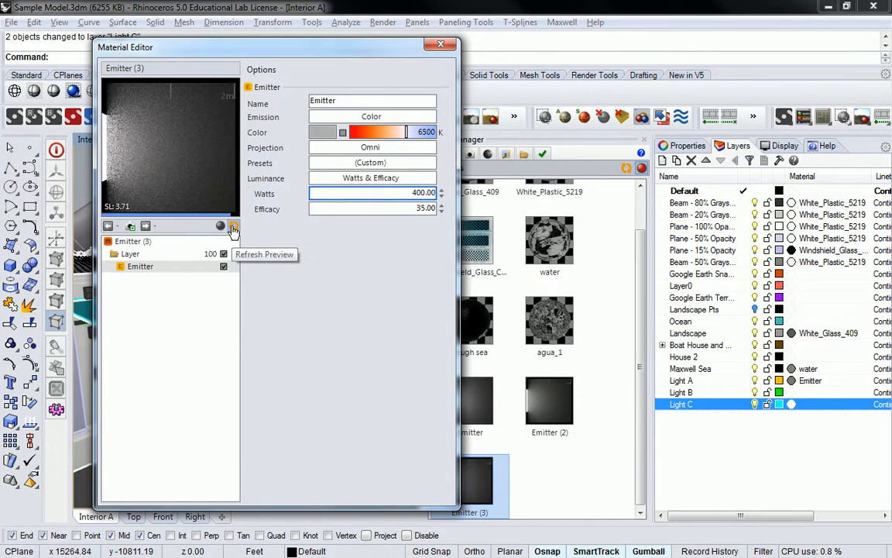
# Set the Emitter (3) material's efficacy to 45, refresh its preview and close the material editor.
pyautogui.click(442, 209)
pyautogui.write('45')
pyautogui.press('Tab')
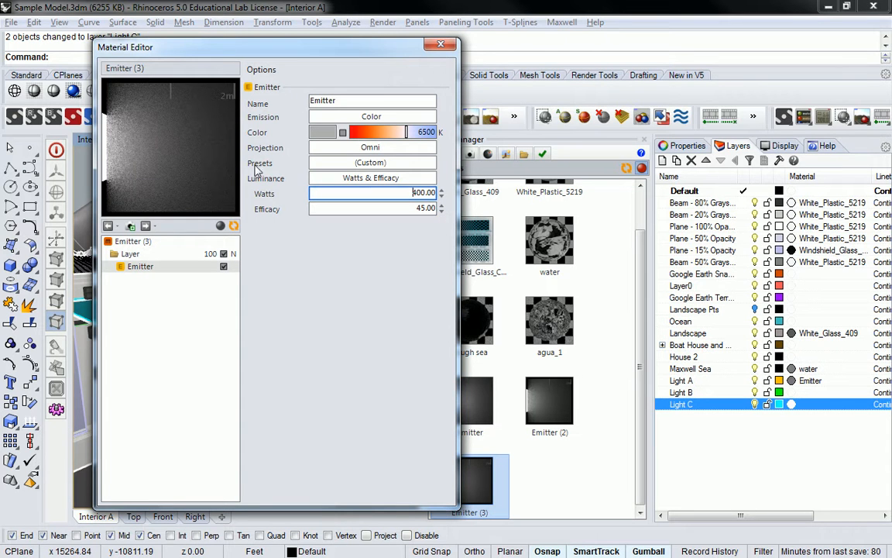
pyautogui.click(233, 226)
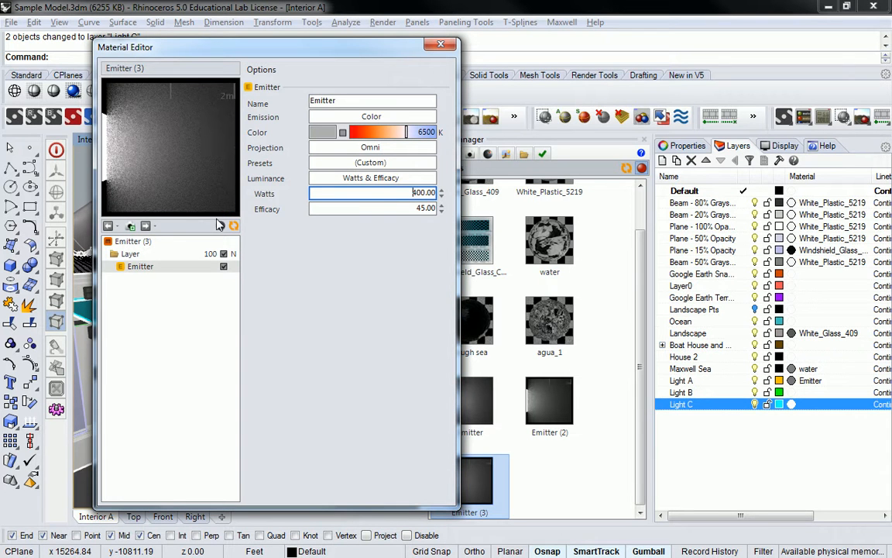
pyautogui.click(441, 44)
# Assign the Emitter (2) material to the Light B layer and Emitter (3) to the Light C layer.
pyautogui.moveTo(383, 330); pyautogui.dragTo(356, 349, button='right')
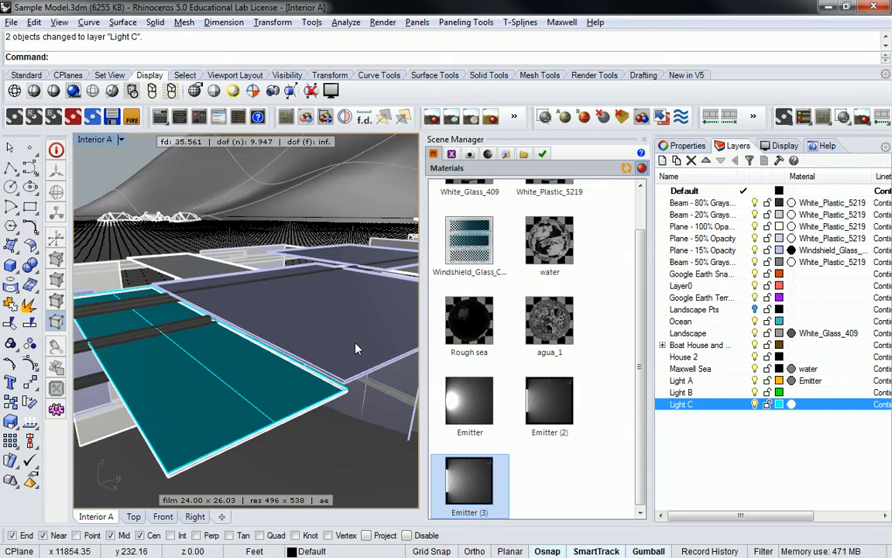
pyautogui.moveTo(333, 344); pyautogui.dragTo(403, 325, button='right')
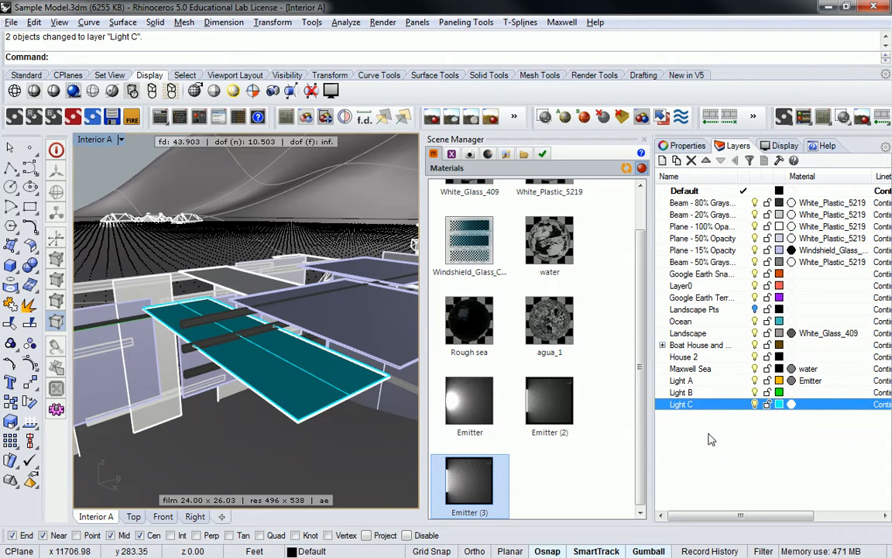
pyautogui.click(740, 453)
pyautogui.click(550, 406)
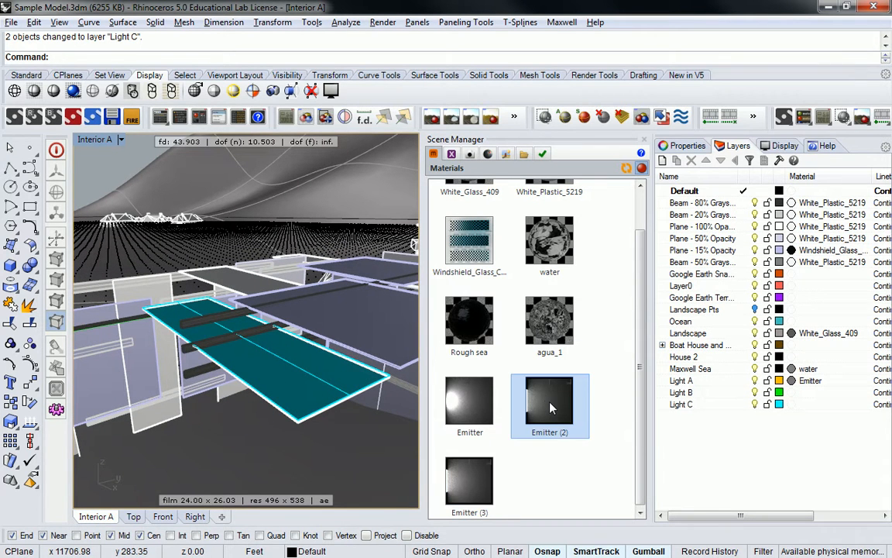
pyautogui.moveTo(546, 407); pyautogui.dragTo(800, 395)
pyautogui.click(456, 502)
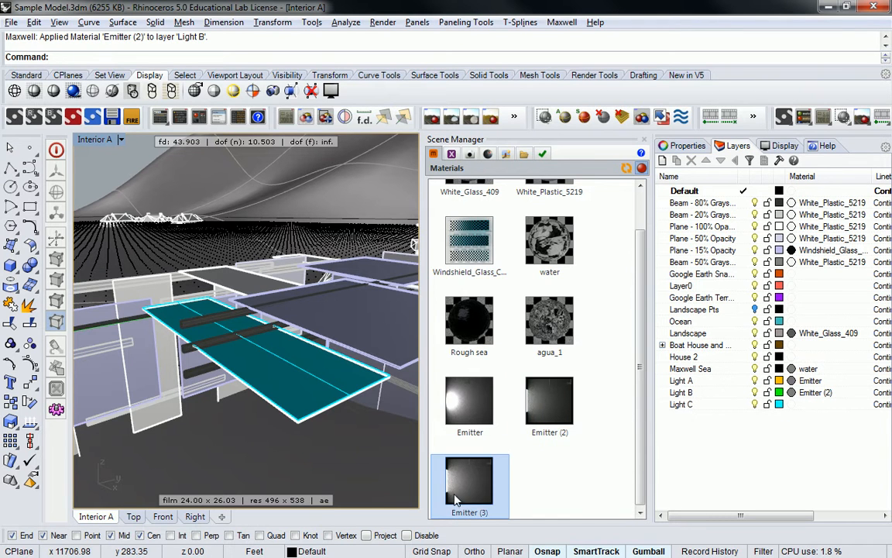
pyautogui.moveTo(468, 484); pyautogui.dragTo(806, 404)
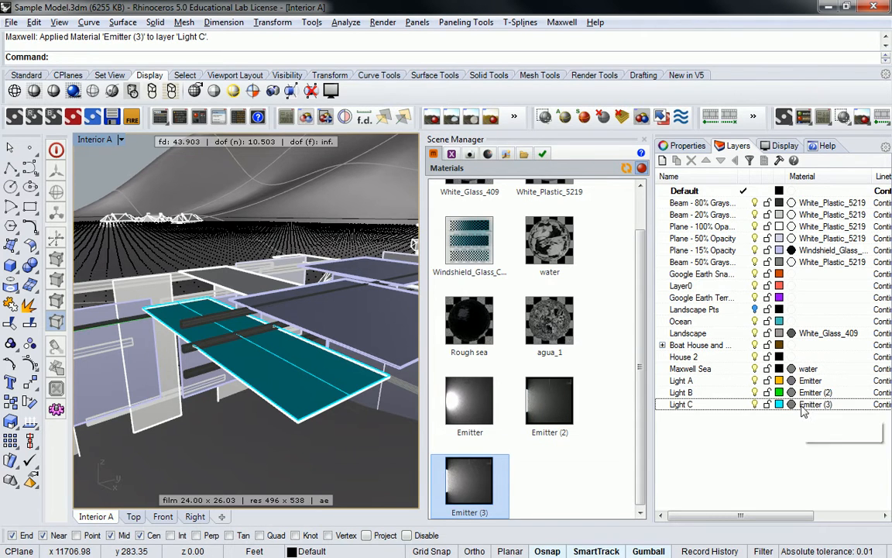
# Frame the house interior below the ceiling planes and render the scene with Maxwell, overwriting the existing output files.
pyautogui.scroll(5, 258, 251)
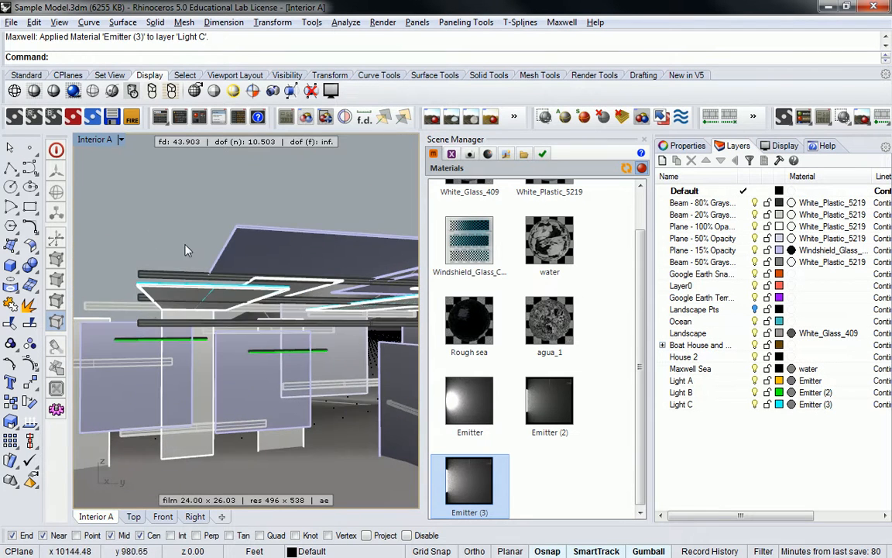
pyautogui.scroll(5, 221, 280)
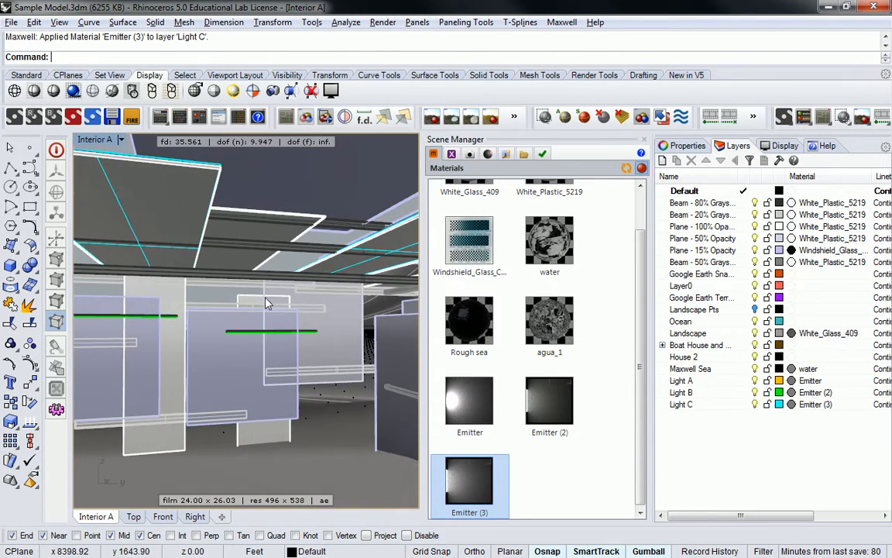
pyautogui.moveTo(257, 288); pyautogui.dragTo(293, 337, button='right')
pyautogui.scroll(3, 281, 327)
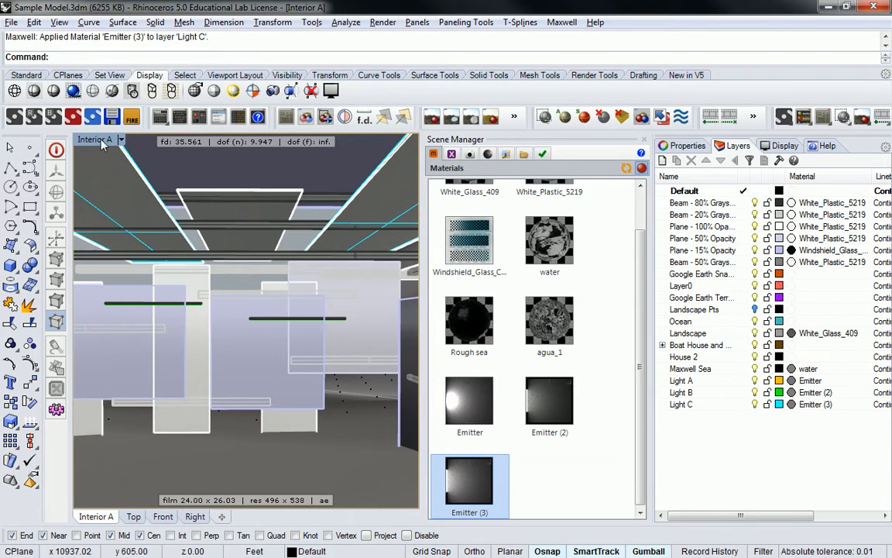
pyautogui.click(564, 486)
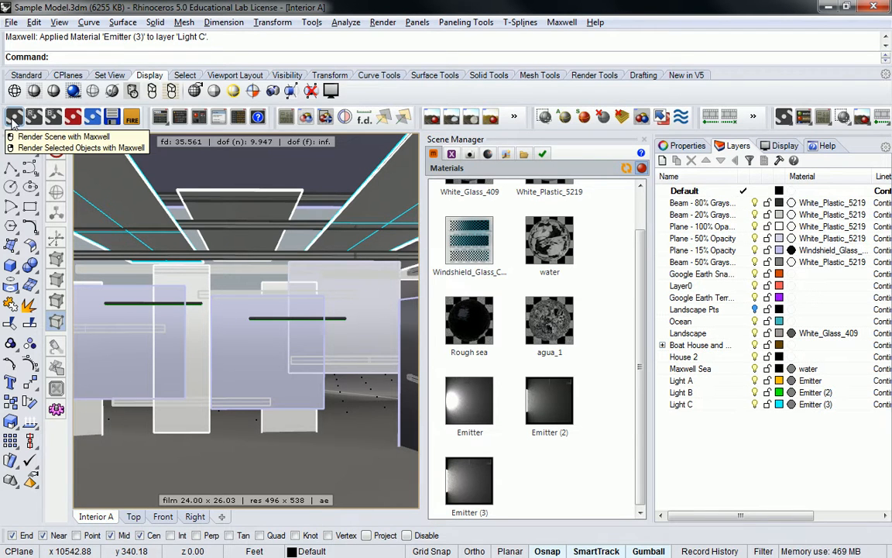
pyautogui.click(14, 118)
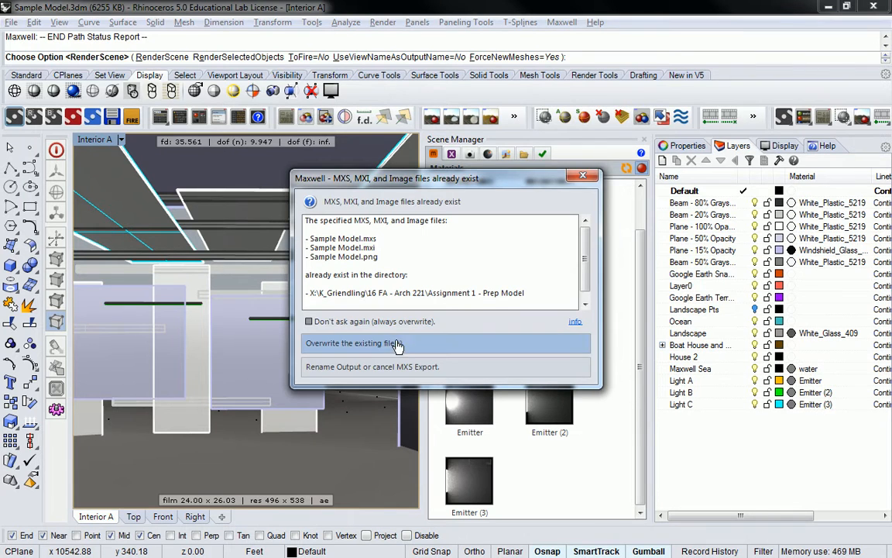
pyautogui.click(395, 348)
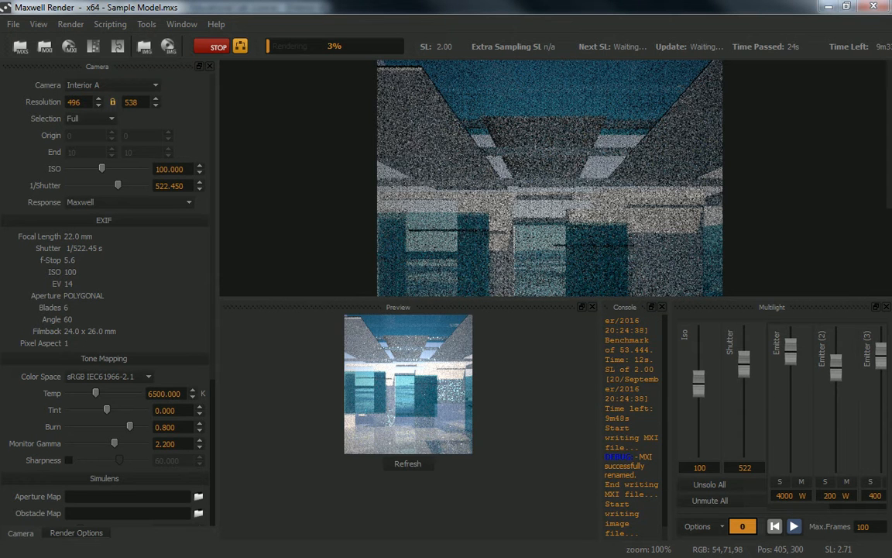
# Switch back to Rhinoceros and check the normal directions of the two Light C roof surfaces with the Dir command.
pyautogui.hotkey('alt', 'Tab')
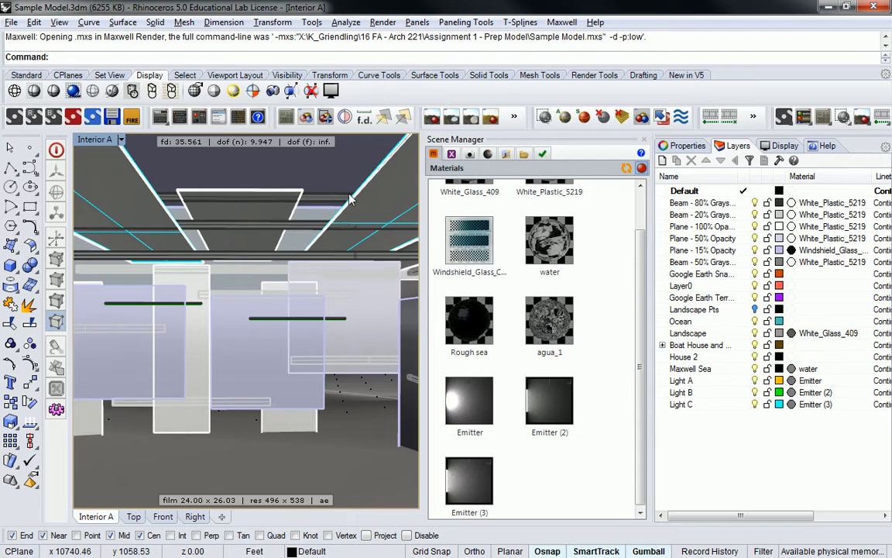
pyautogui.scroll(-5, 387, 234)
pyautogui.moveTo(386, 230); pyautogui.dragTo(382, 285, button='right')
pyautogui.click(369, 285)
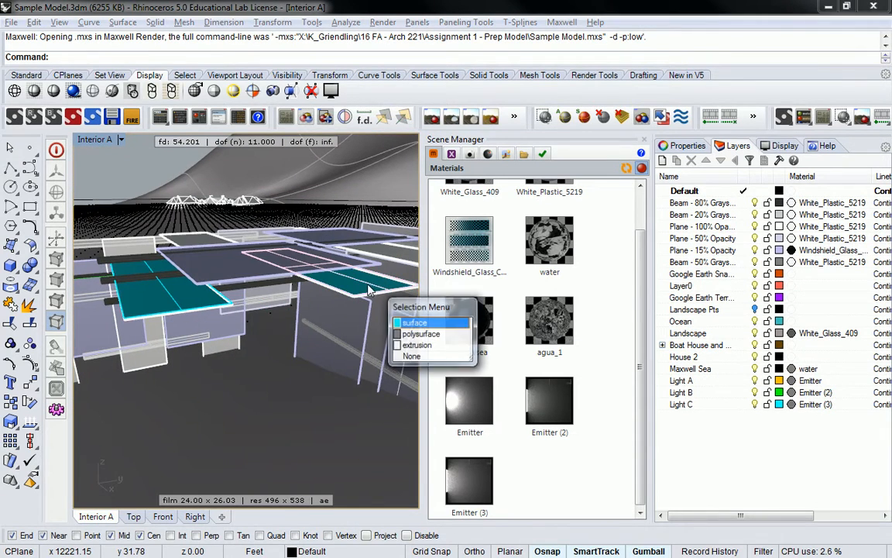
pyautogui.click(414, 323)
pyautogui.click(176, 308)
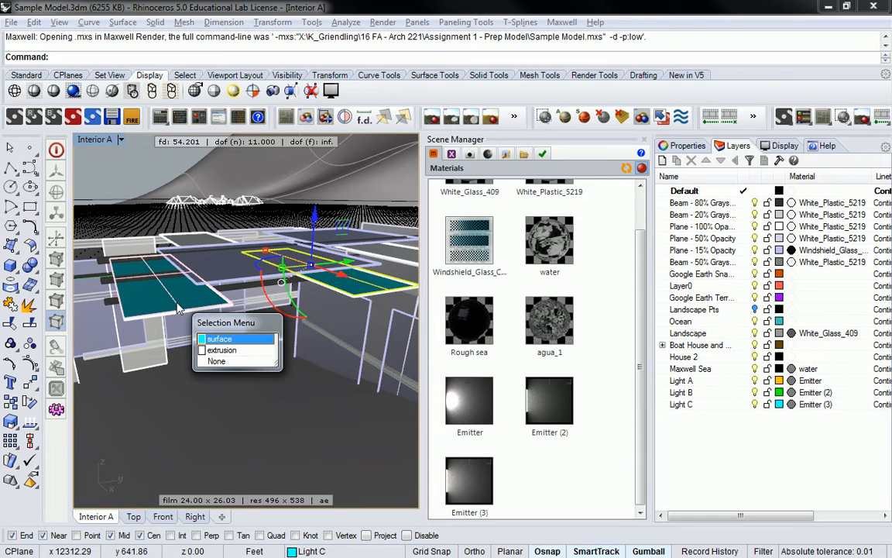
pyautogui.click(219, 338)
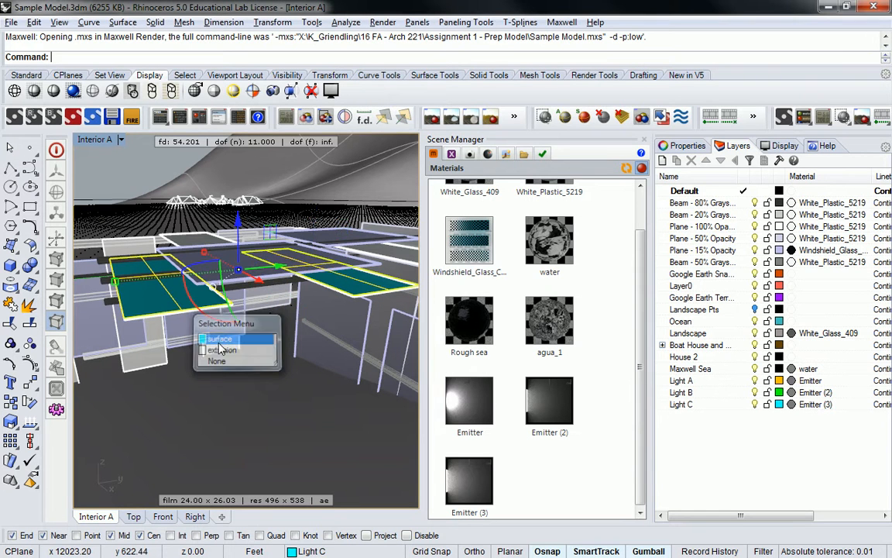
pyautogui.click(31, 424)
pyautogui.moveTo(233, 329); pyautogui.dragTo(265, 171, button='right')
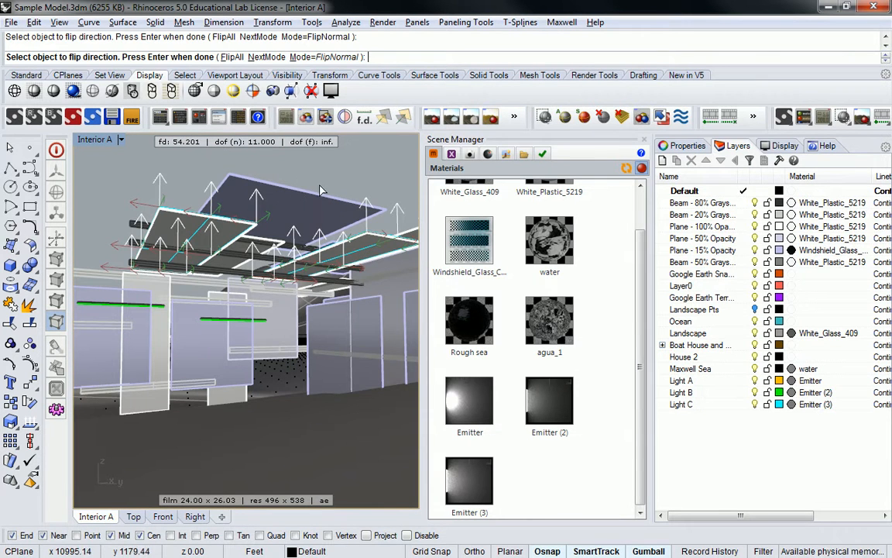
pyautogui.rightClick(313, 189)
pyautogui.click(265, 202)
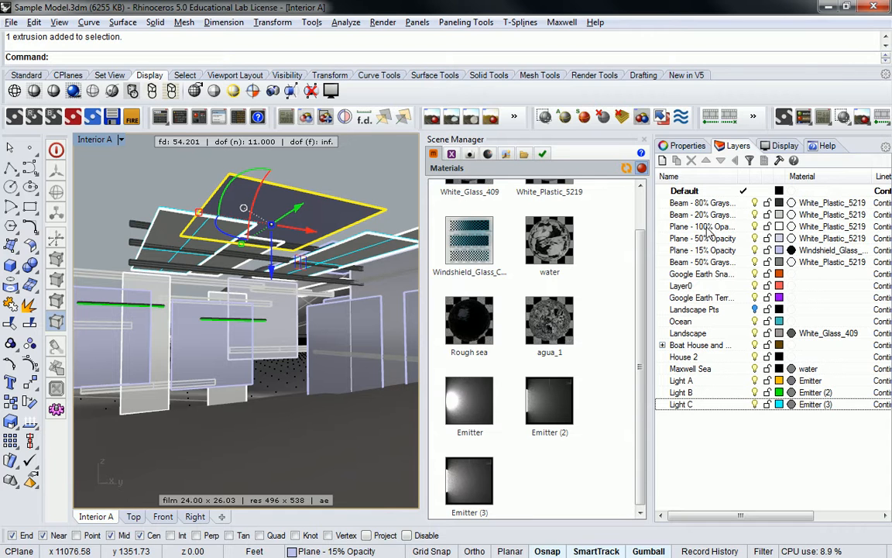
pyautogui.rightClick(373, 224)
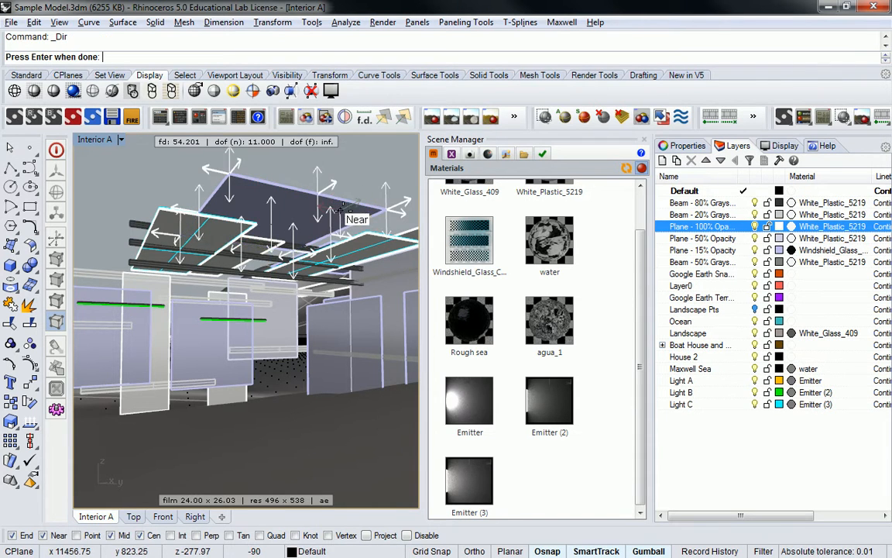
pyautogui.press('Escape')
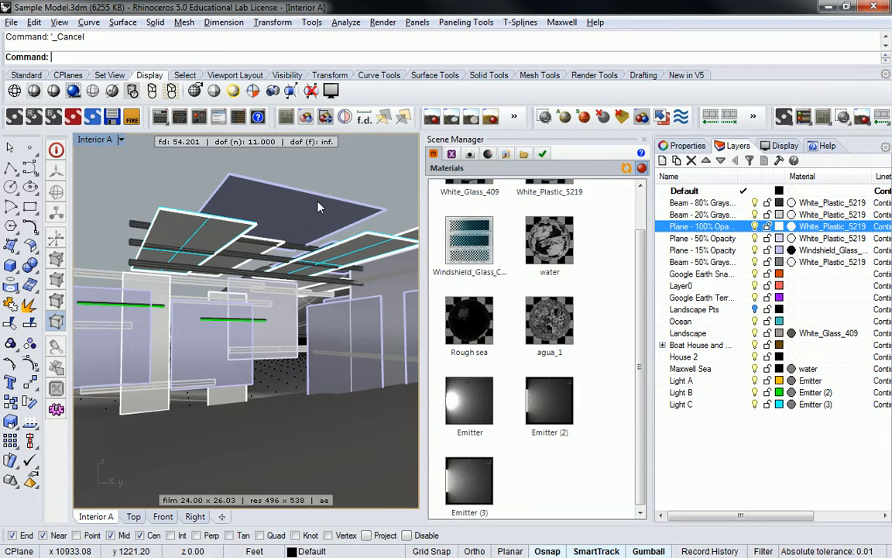
# Move the large roof plane above the Light C surfaces to the Plane - 100% Opacity layer.
pyautogui.click(295, 196)
pyautogui.rightClick(705, 227)
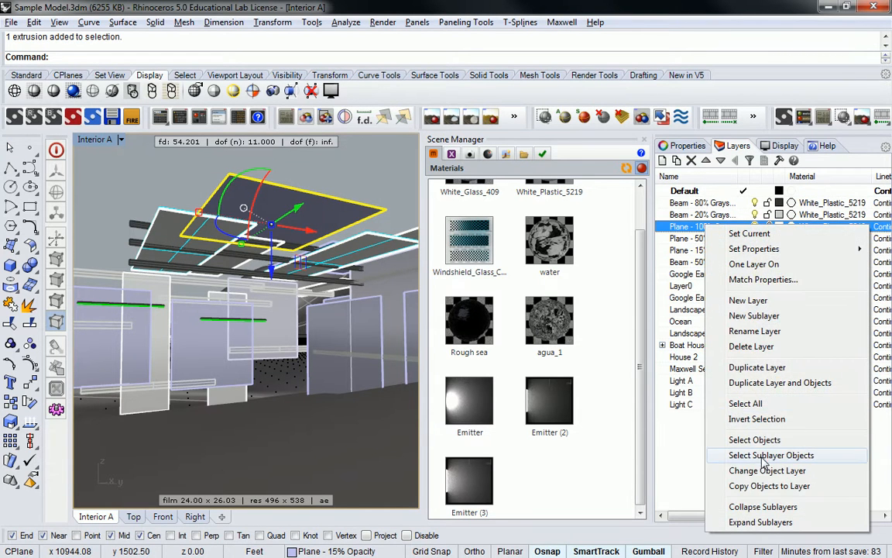
pyautogui.click(717, 471)
pyautogui.press('Escape')
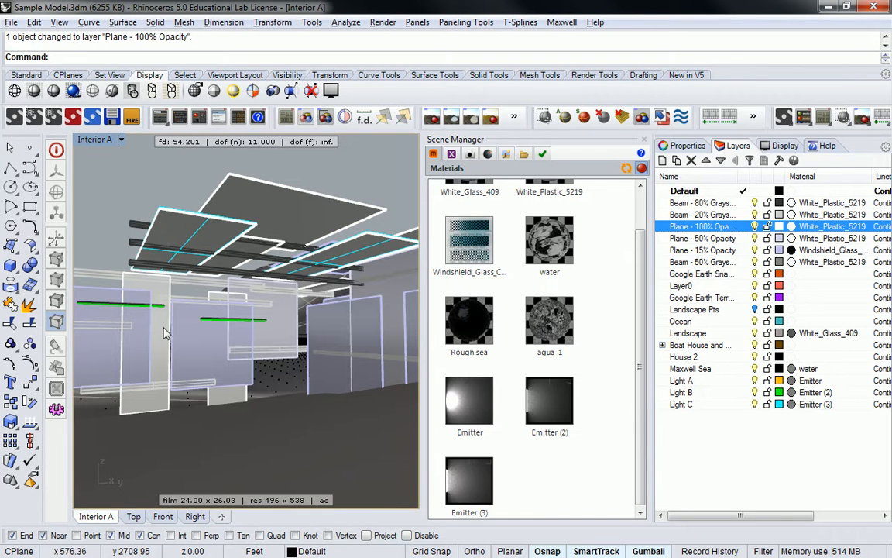
# Check the normal directions of the two Light B strip surfaces with the Dir command.
pyautogui.keyDown('shift'); pyautogui.moveTo(180, 237); pyautogui.dragTo(220, 269, button='right'); pyautogui.keyUp('shift')
pyautogui.scroll(4, 220, 269)
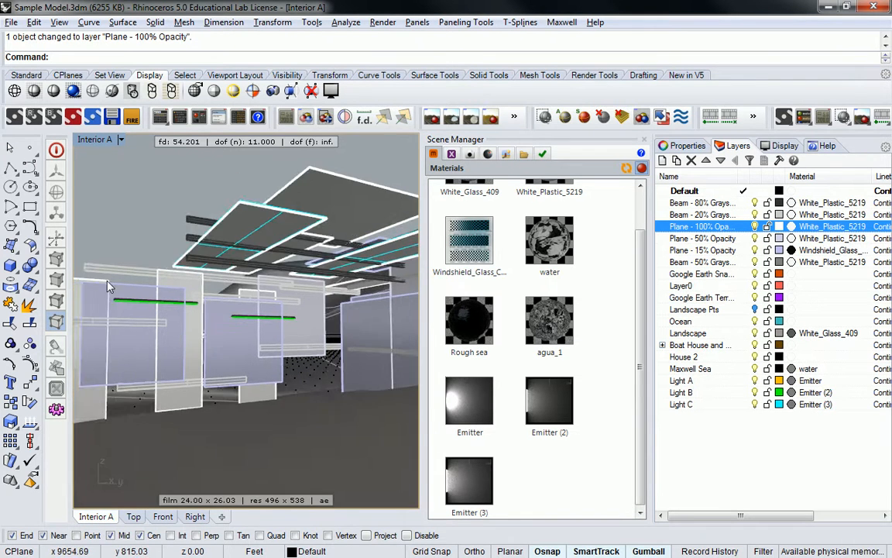
pyautogui.scroll(1, 287, 324)
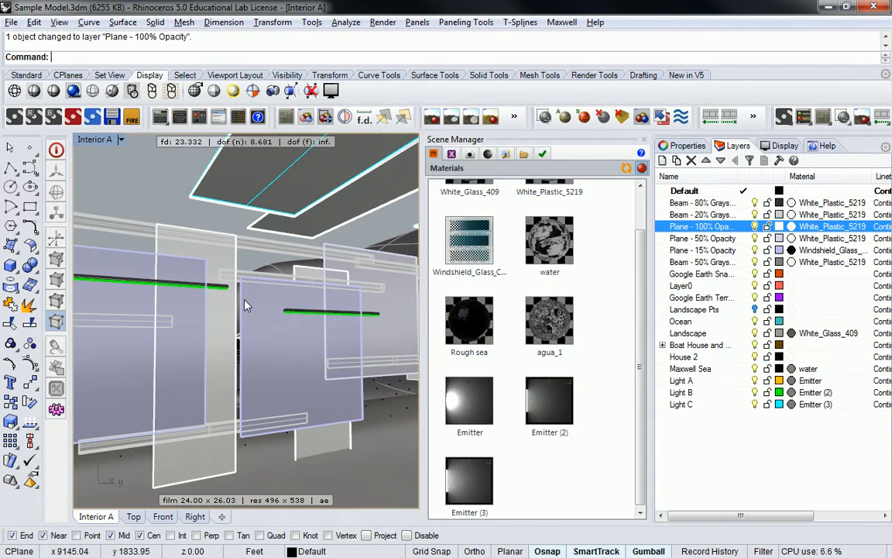
pyautogui.click(217, 293)
pyautogui.click(265, 322)
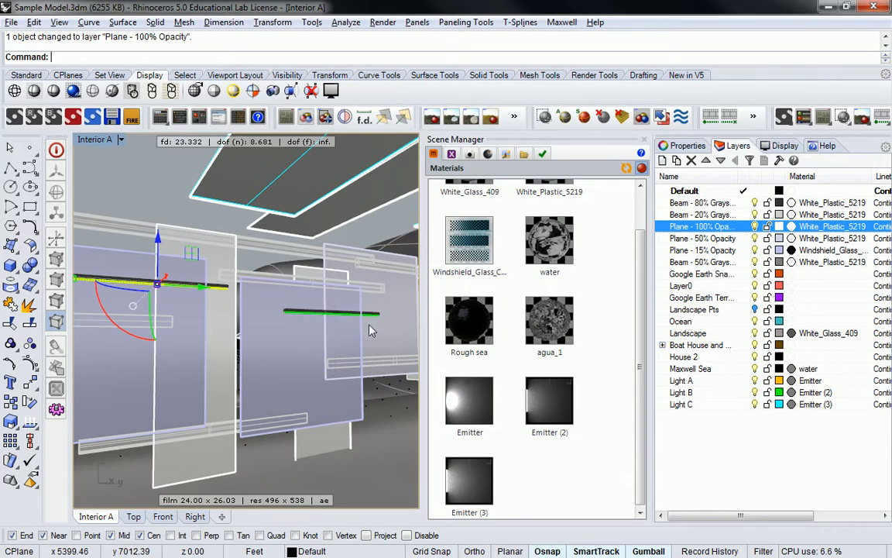
pyautogui.keyDown('shift'); pyautogui.click(369, 322); pyautogui.keyUp('shift')
pyautogui.click(411, 363)
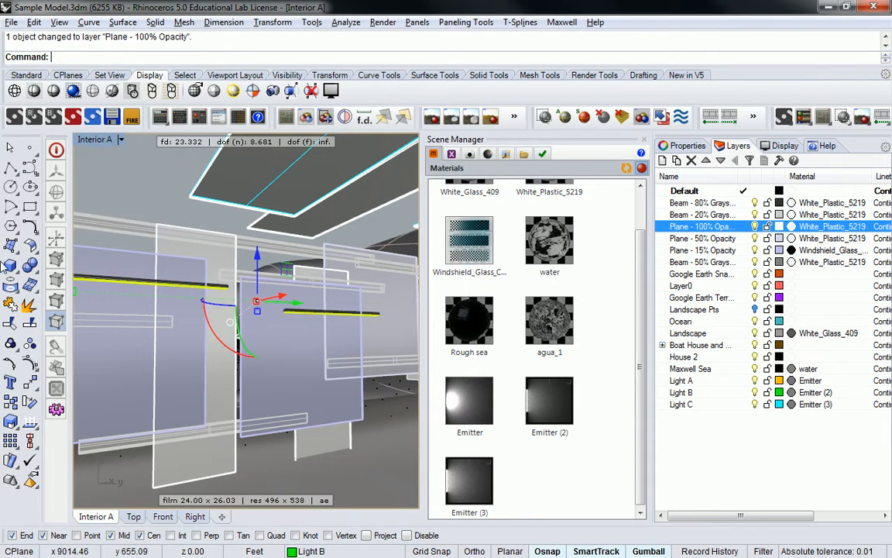
pyautogui.click(29, 362)
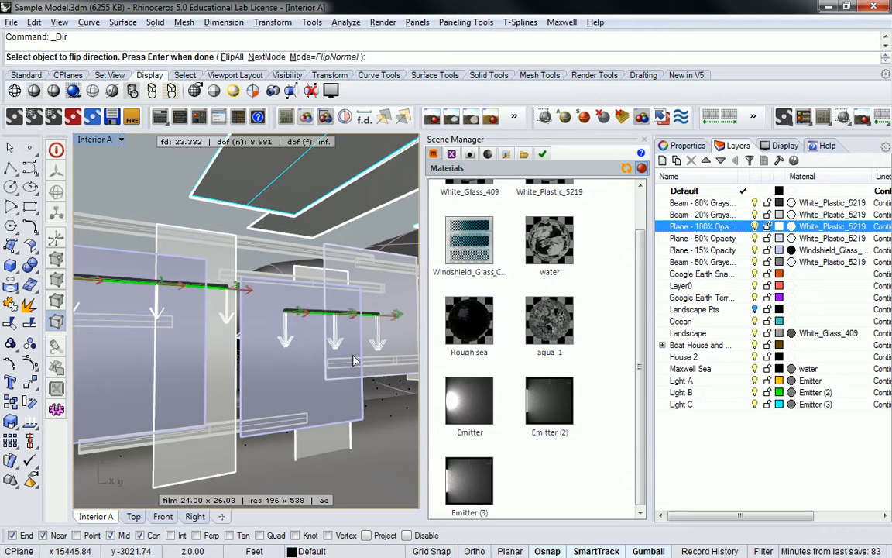
pyautogui.moveTo(308, 268); pyautogui.dragTo(218, 246, button='right')
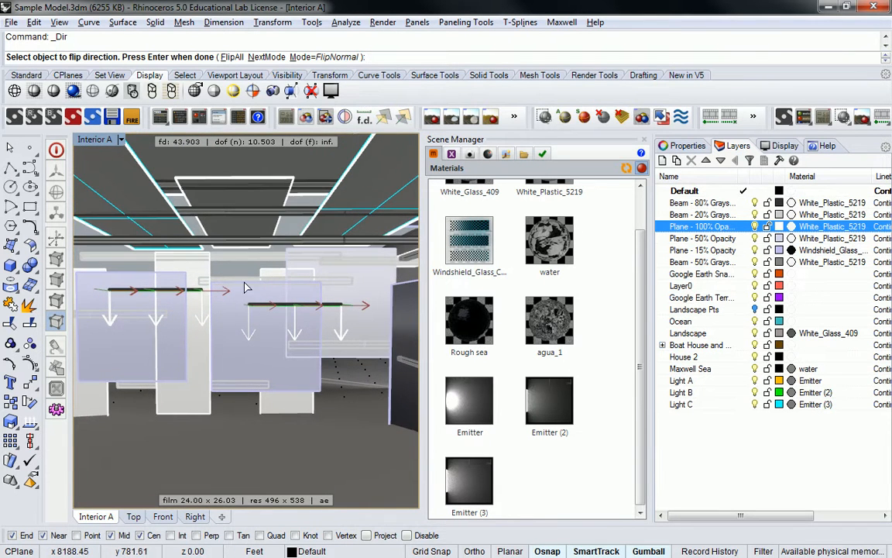
pyautogui.press('Return')
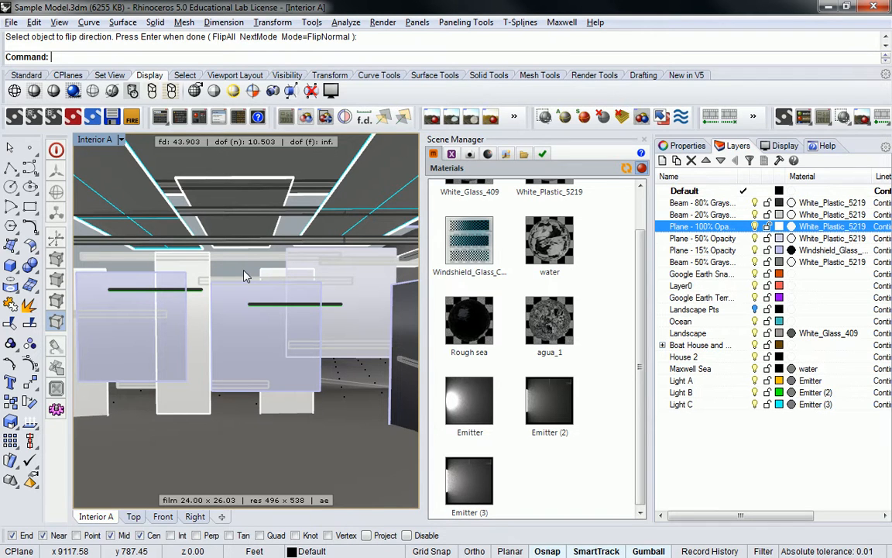
# Set the Maxwell sun's date to June 12 and its time to 6:01 AM for the San Diego location.
pyautogui.click(505, 154)
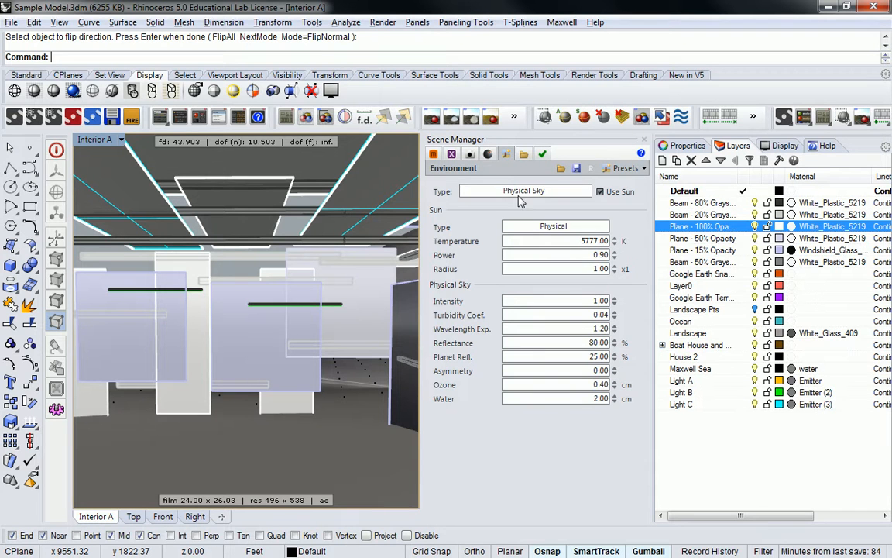
pyautogui.click(488, 154)
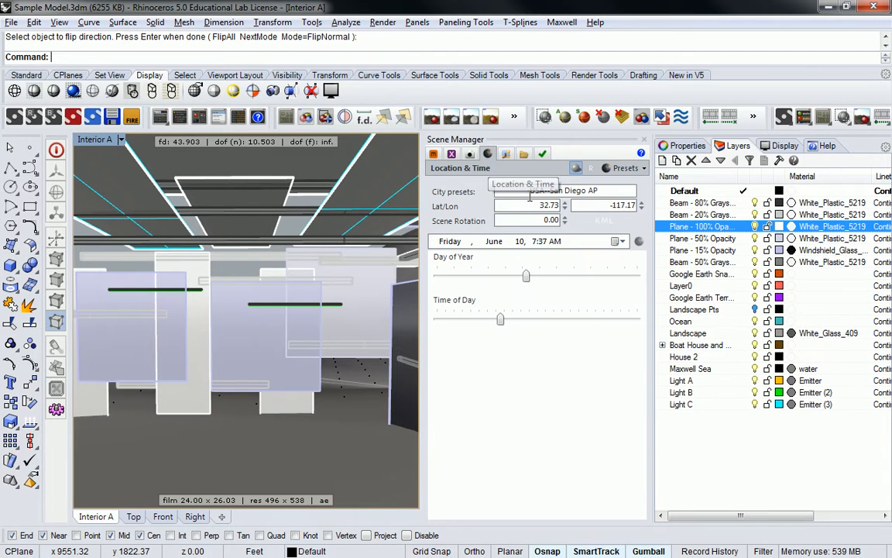
pyautogui.click(521, 280)
pyautogui.moveTo(521, 283); pyautogui.dragTo(528, 279)
pyautogui.moveTo(500, 320); pyautogui.dragTo(486, 325)
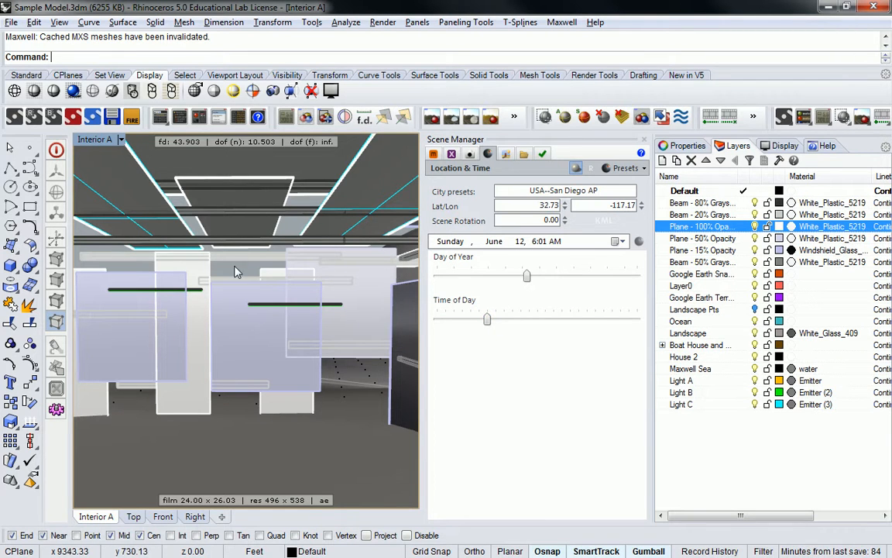
# Check the sun direction in the Top and Front views and set the date and time to June 13, 5:26 AM.
pyautogui.click(506, 154)
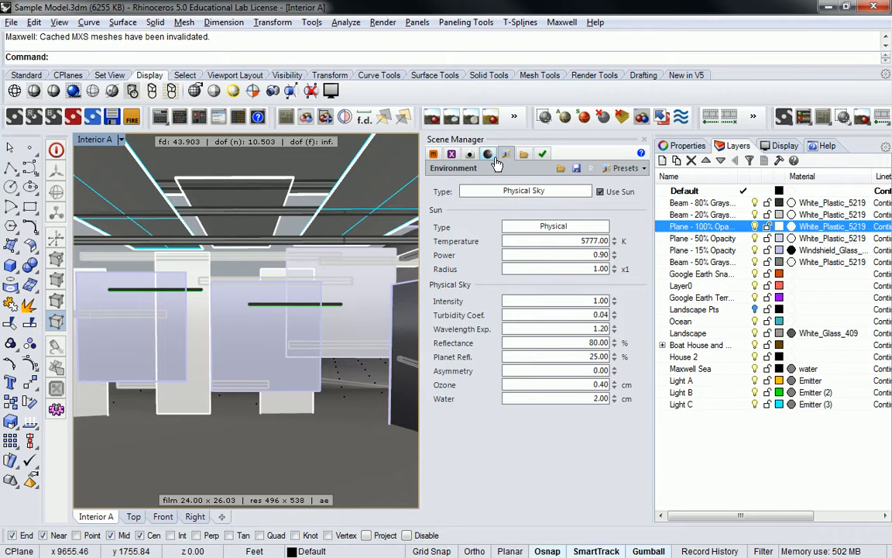
pyautogui.click(449, 152)
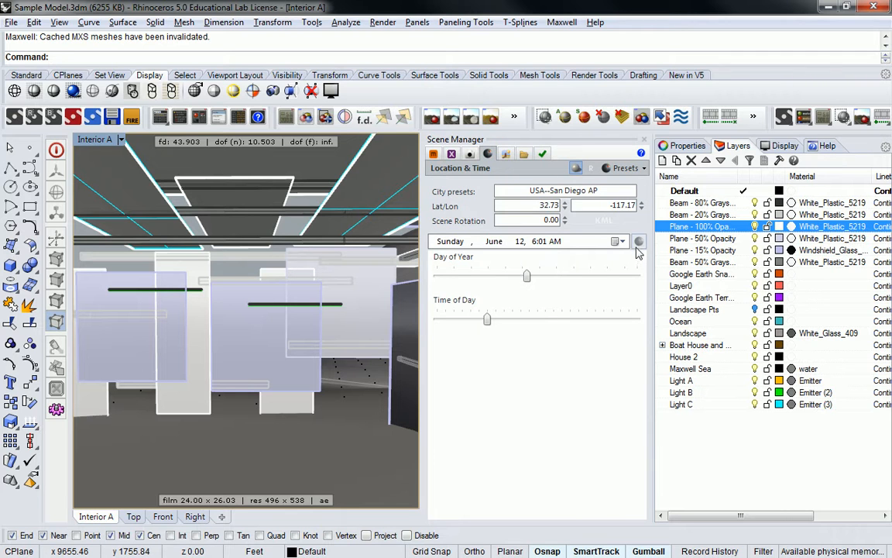
pyautogui.doubleClick(88, 141)
pyautogui.click(83, 144)
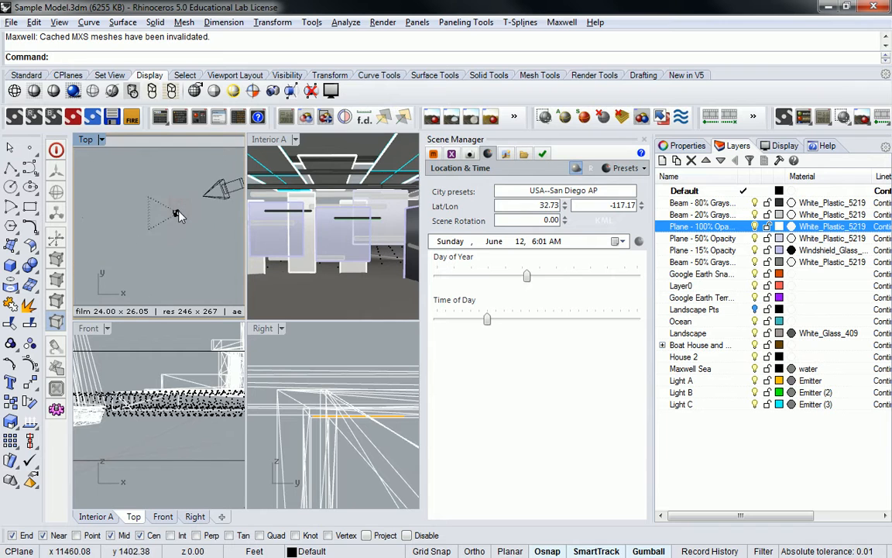
pyautogui.click(189, 460)
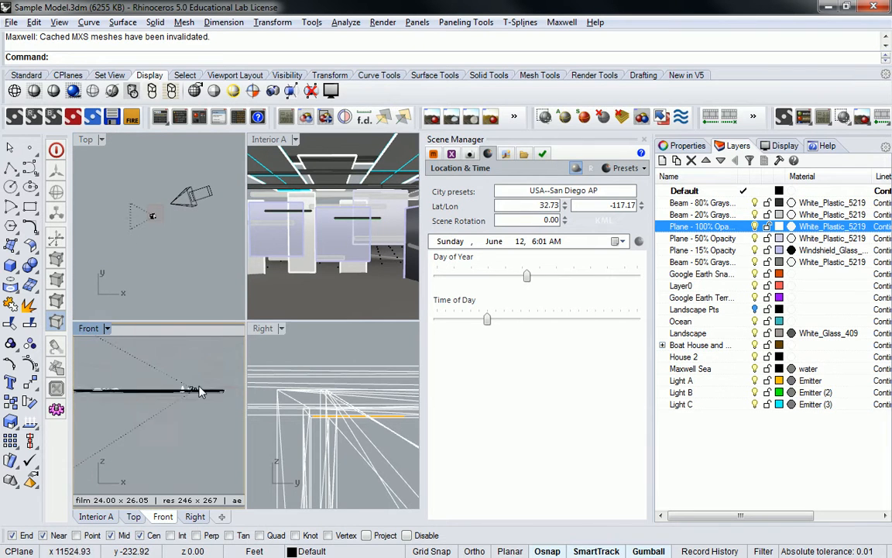
pyautogui.scroll(8, 230, 375)
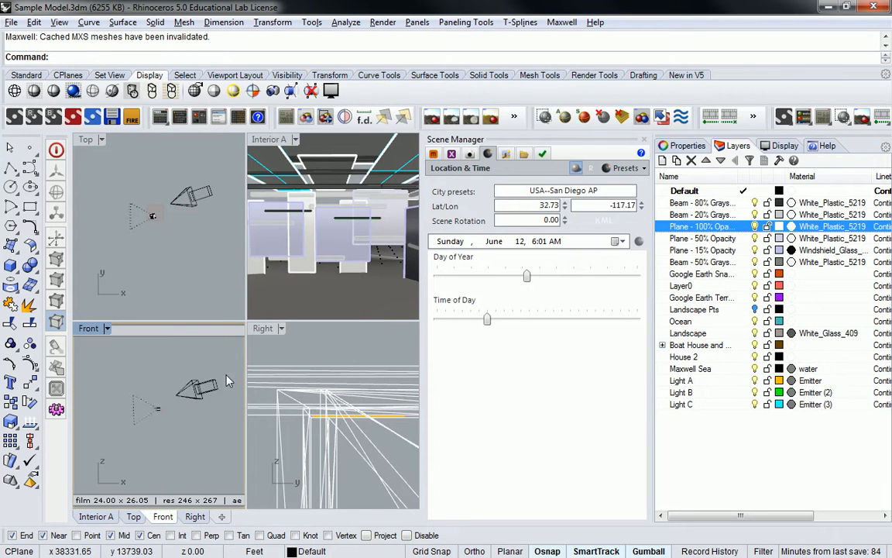
pyautogui.scroll(2, 207, 405)
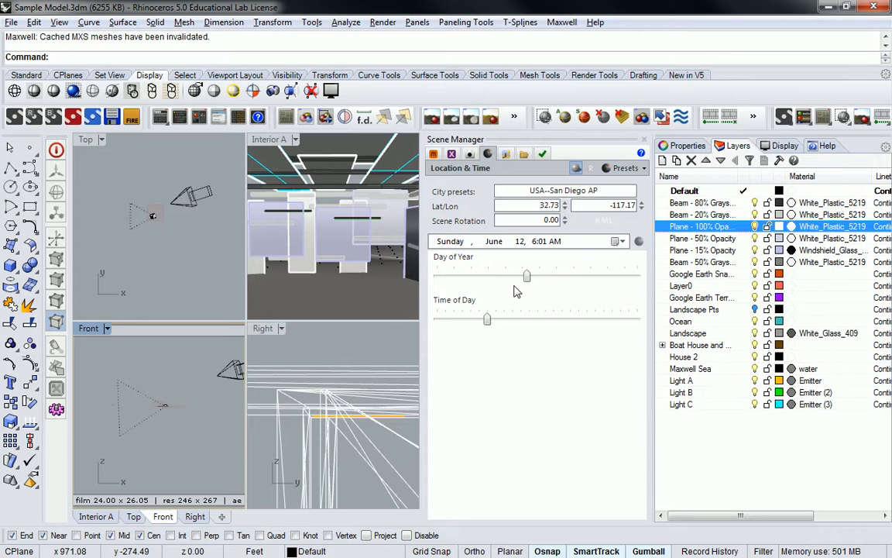
pyautogui.moveTo(526, 277); pyautogui.dragTo(528, 281)
pyautogui.moveTo(487, 319); pyautogui.dragTo(482, 324)
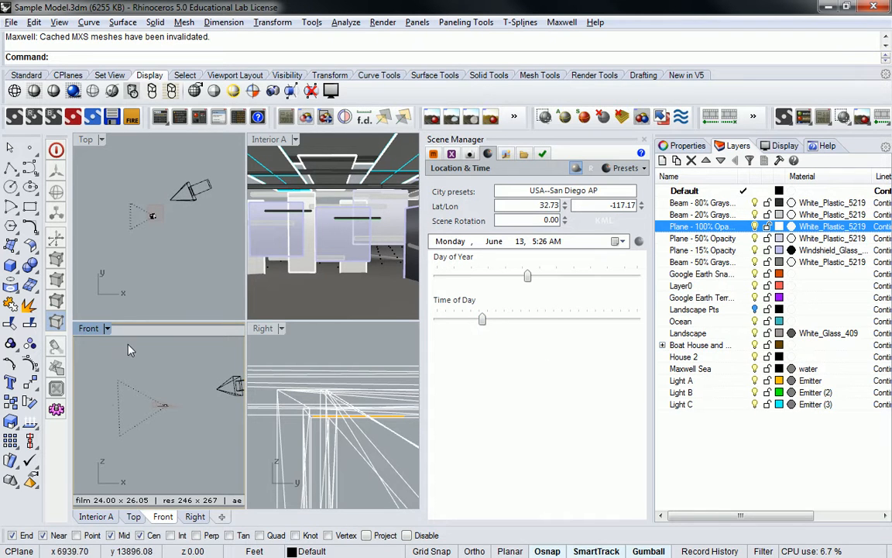
pyautogui.click(187, 262)
# Reframe the maximized Interior A view to show more ceiling and render it with Maxwell, overwriting the existing output files.
pyautogui.doubleClick(268, 140)
pyautogui.moveTo(215, 247); pyautogui.dragTo(293, 299, button='right')
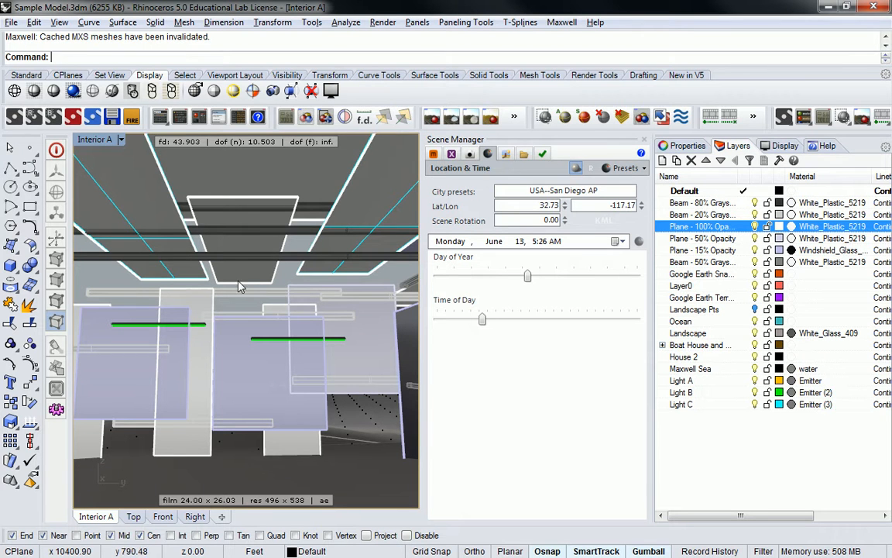
pyautogui.click(14, 116)
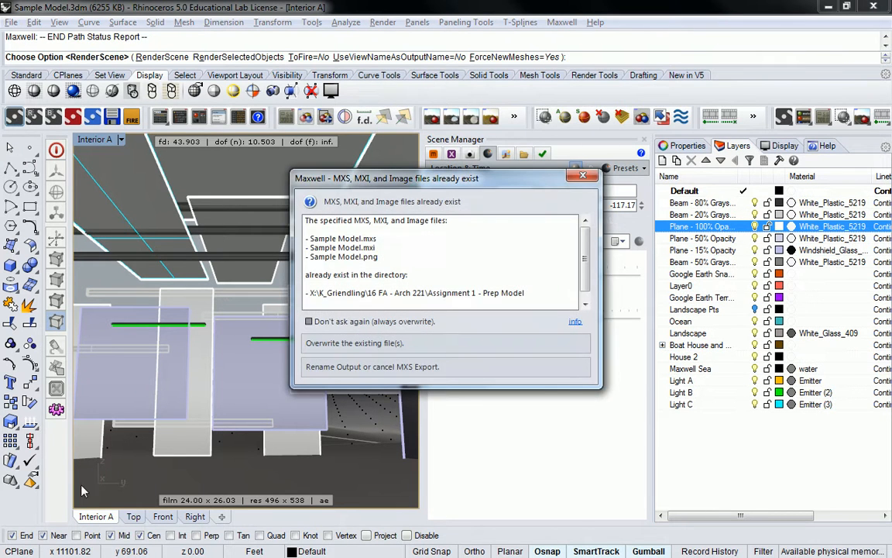
pyautogui.click(356, 342)
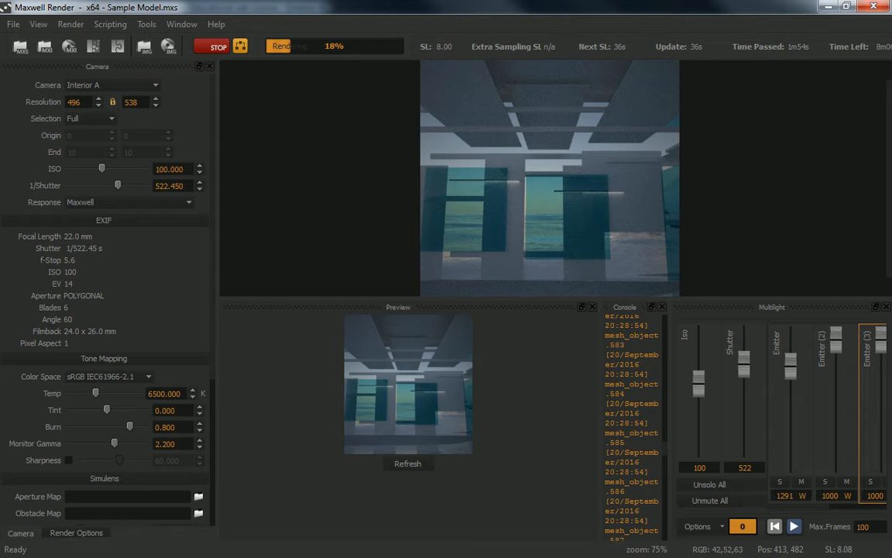
# Examine the Light B strips up close in the Maxwell render, and stop the render.
pyautogui.scroll(4, 573, 163)
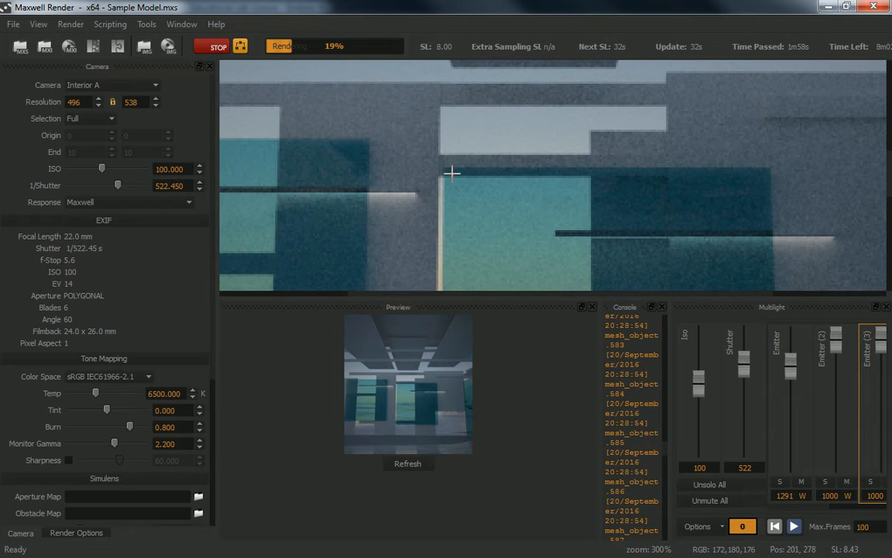
pyautogui.scroll(-2, 452, 174)
pyautogui.scroll(2, 456, 230)
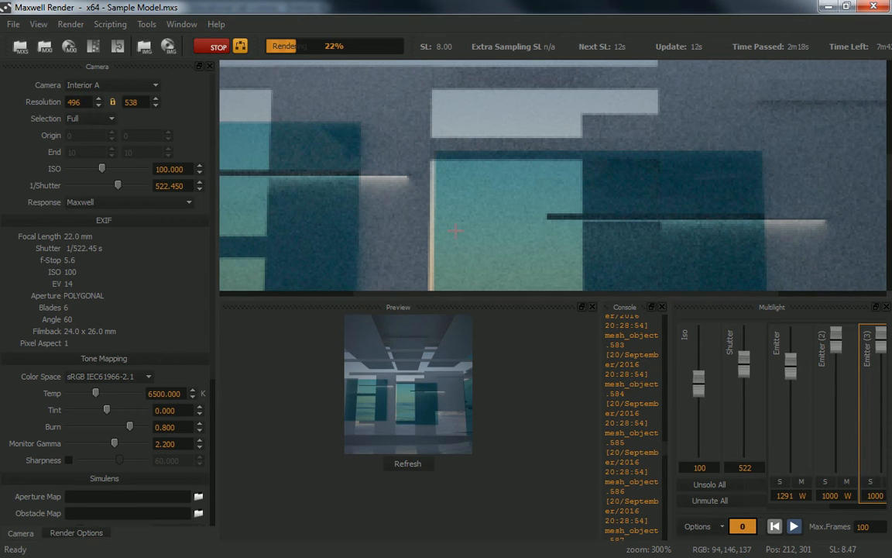
pyautogui.click(209, 48)
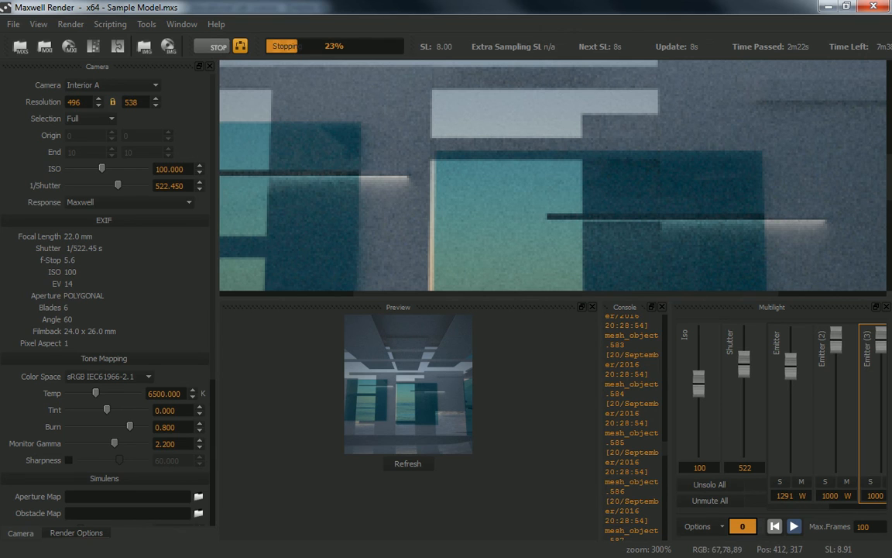